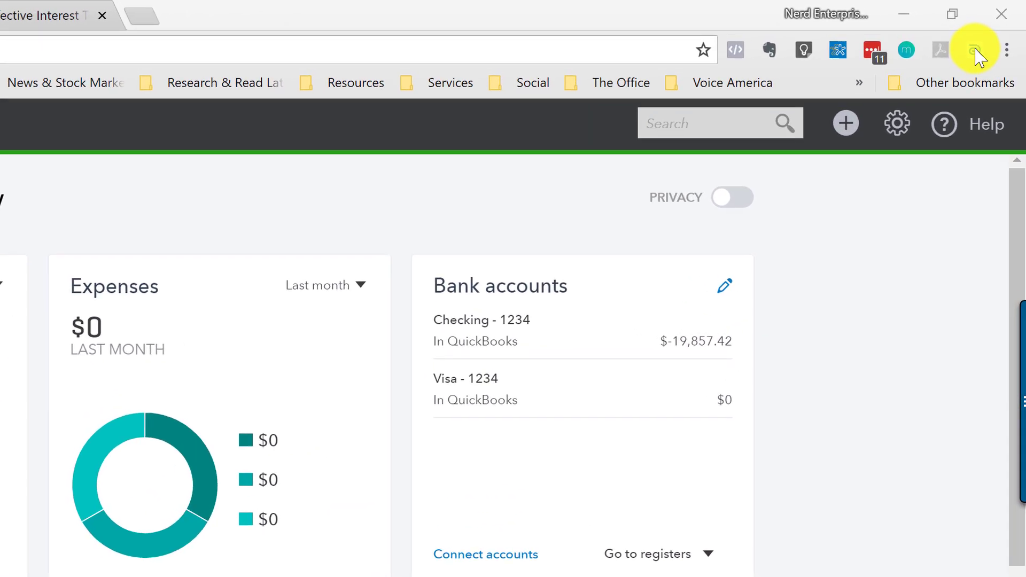
Step: Start a bank deposit into Checking with Loan Payable as the line 1 account
click(849, 128)
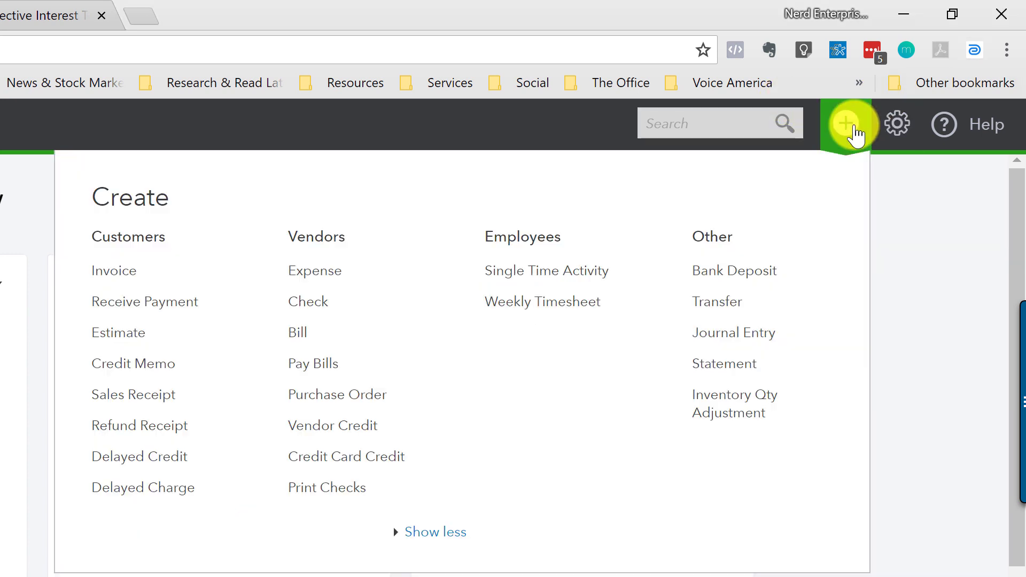
click(716, 273)
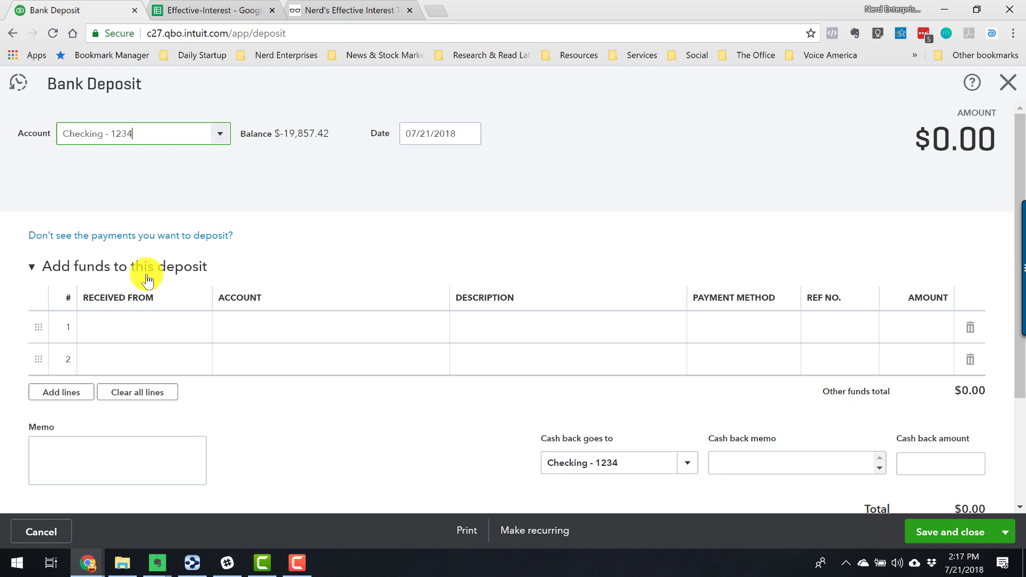
click(243, 343)
text(Loa)
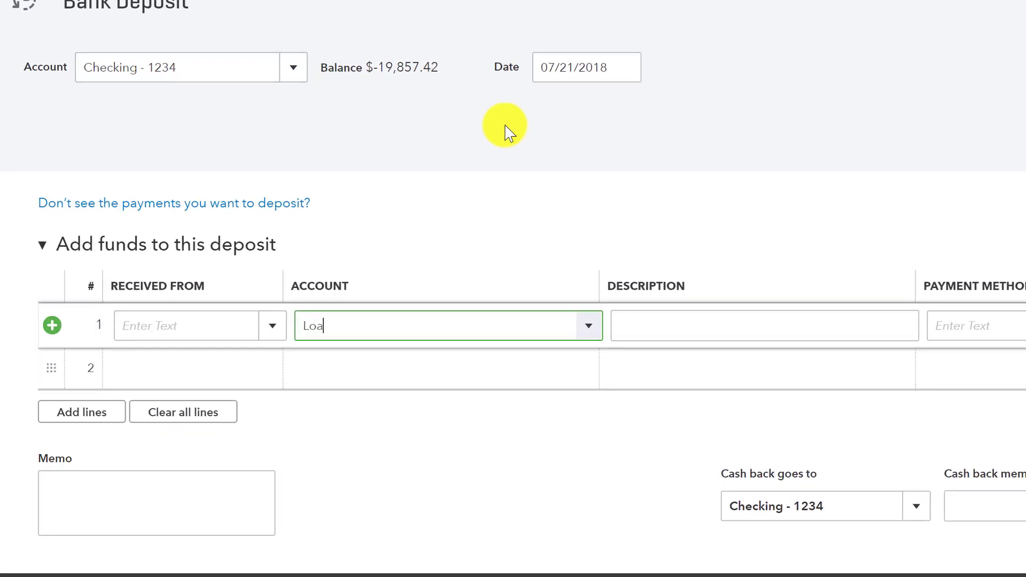
text(n PAyab)
key(BackSpace)
key(BackSpace)
key(BackSpace)
key(BackSpace)
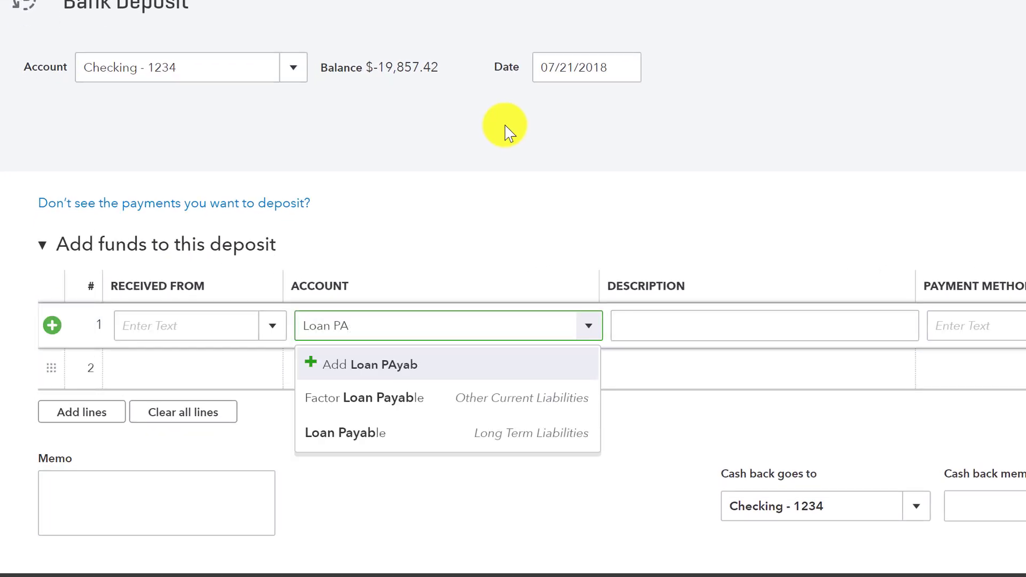
text(ayable)
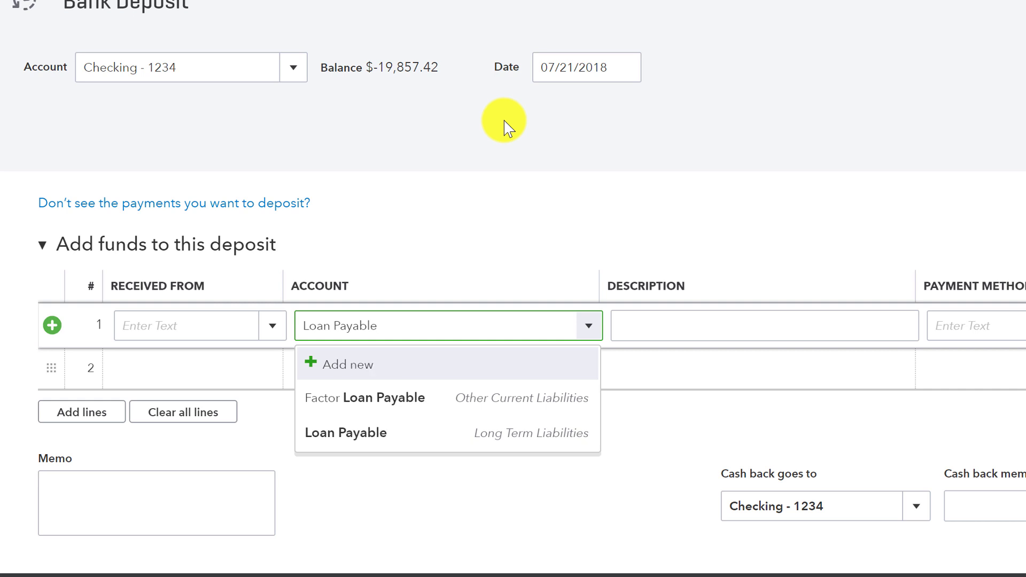
click(328, 432)
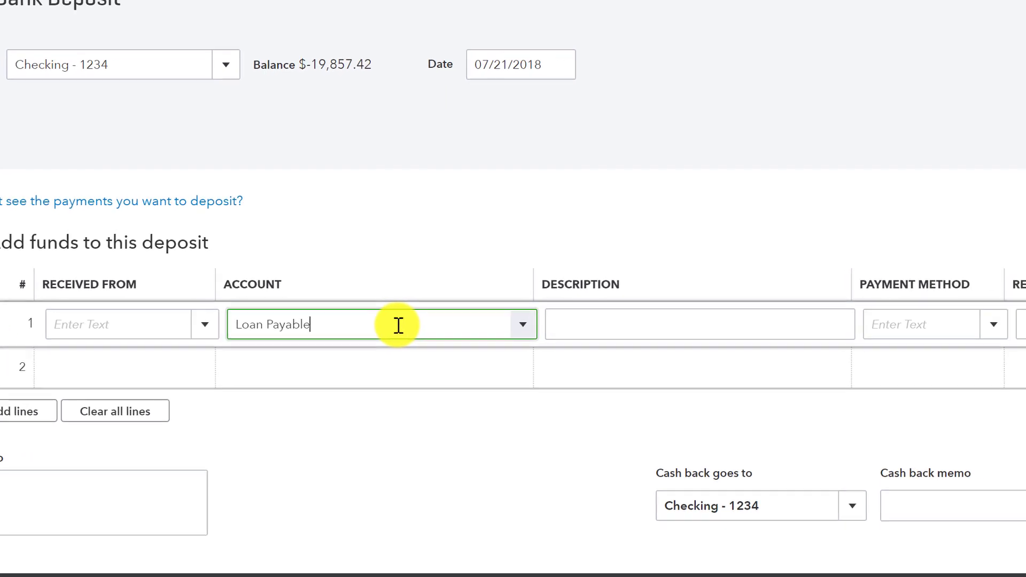
Step: Enter a 100,000 deposit amount and date the deposit May 1, 2018
key(Tab)
key(Tab)
key(Tab)
key(Tab)
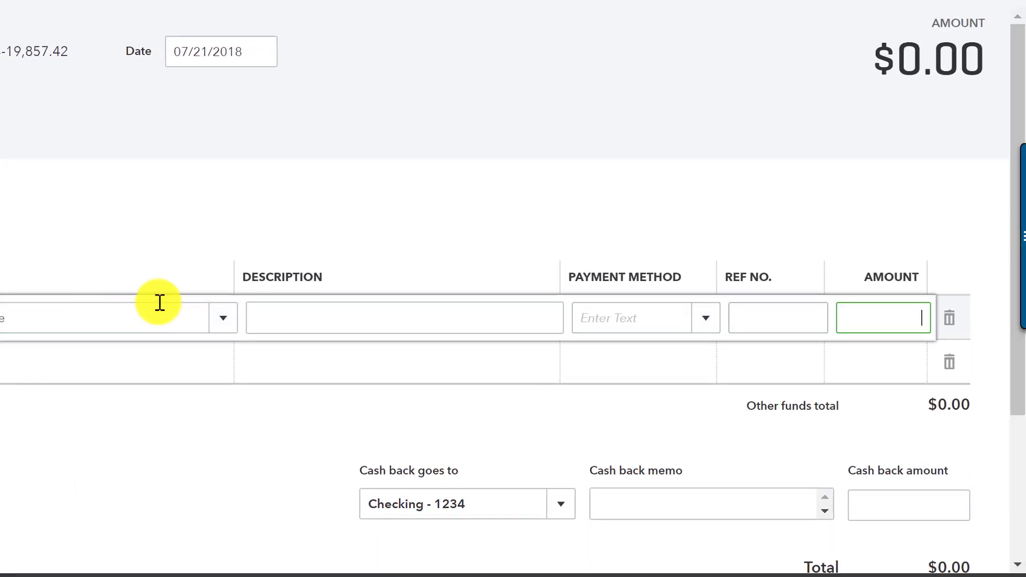
text(100000)
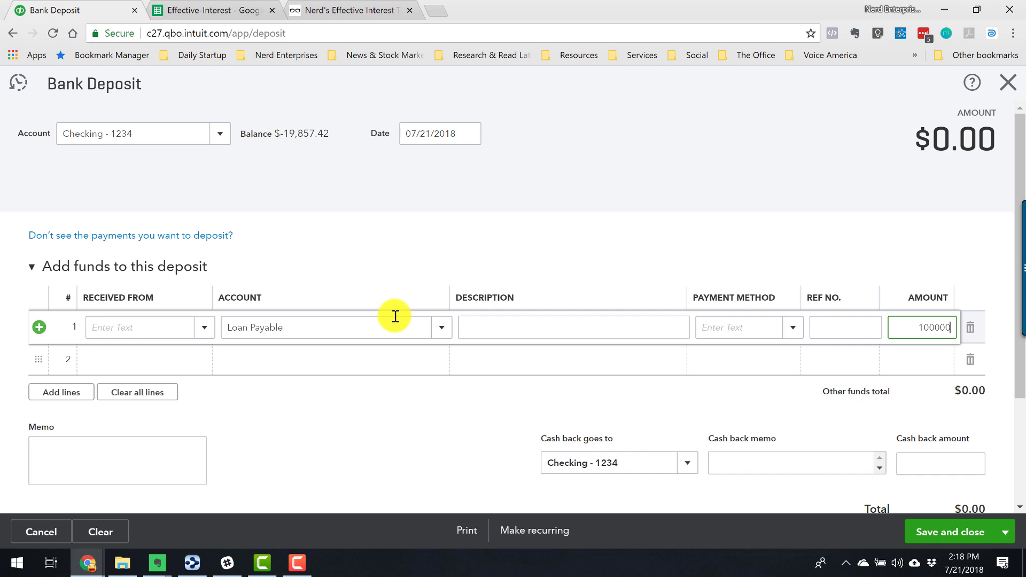
key(Tab)
click(473, 133)
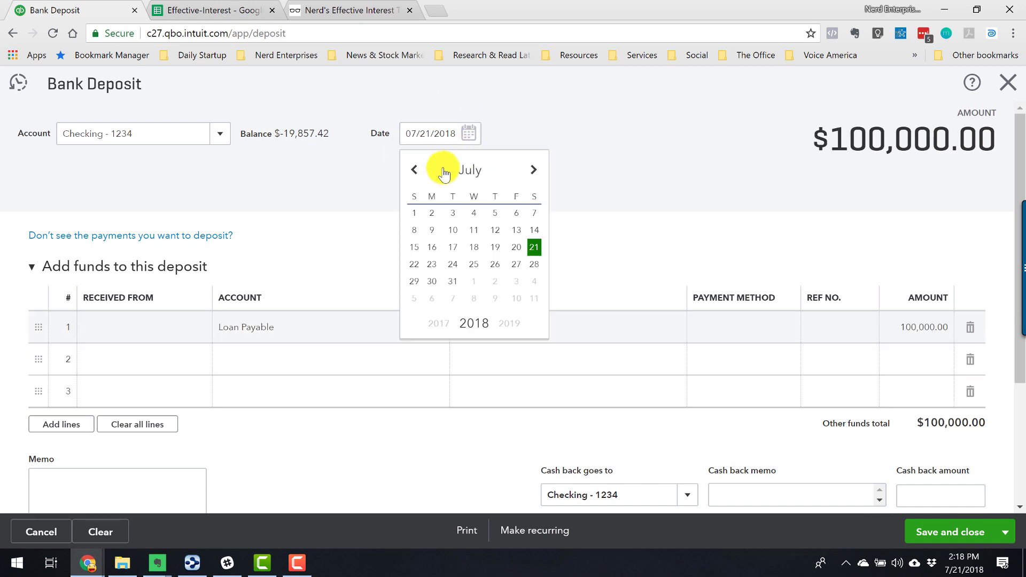
click(415, 174)
click(416, 174)
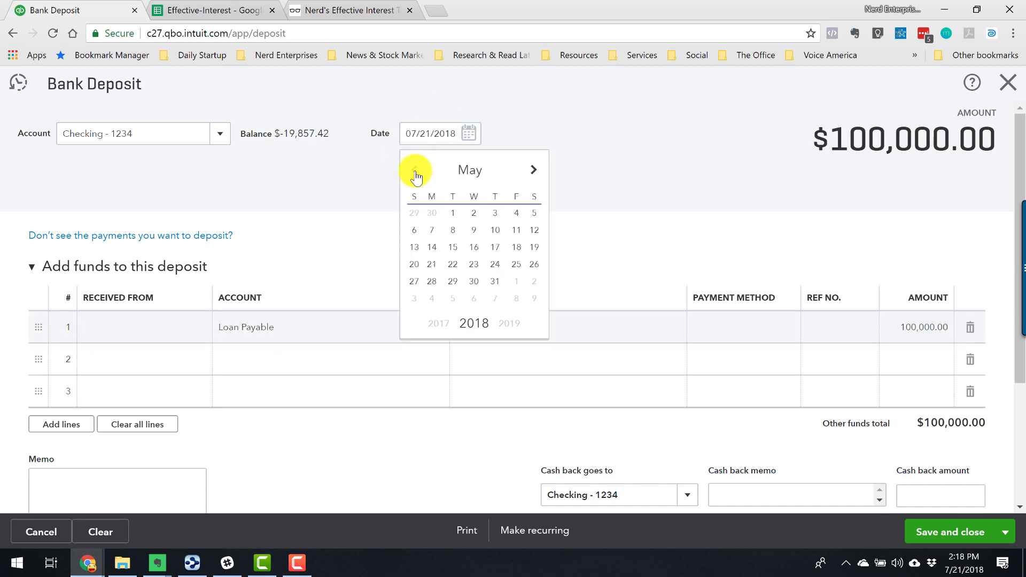
click(452, 213)
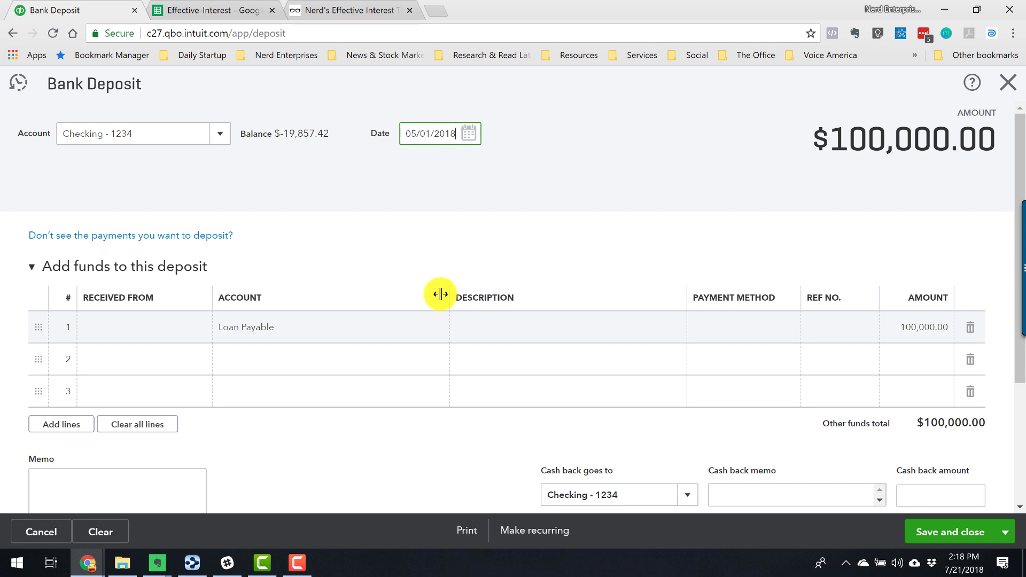
Step: Close the blank deposit in the second tab and open the Balance Sheet report
scroll(440, 294, down, 1)
scroll(406, 246, up, 1)
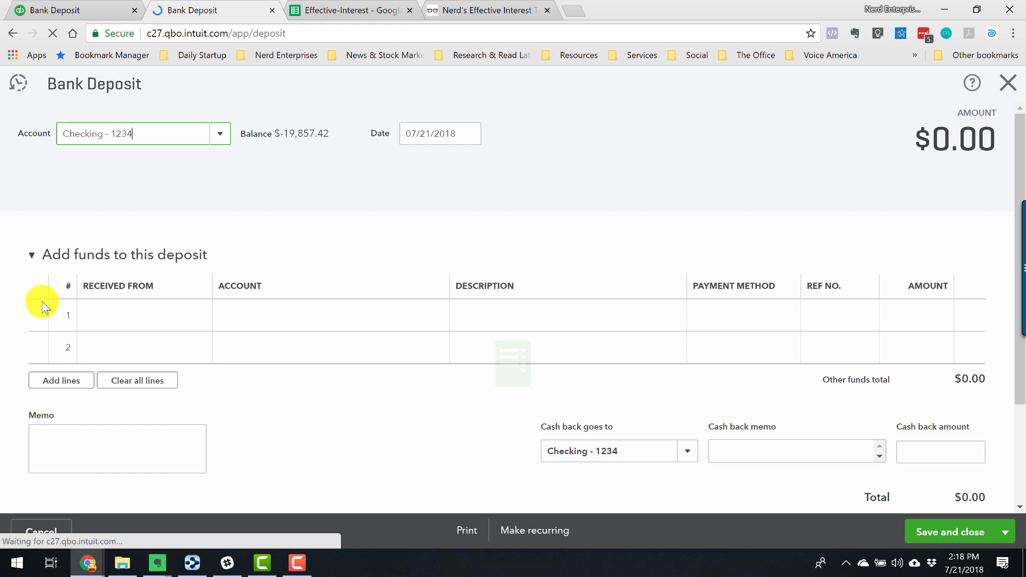
click(1007, 83)
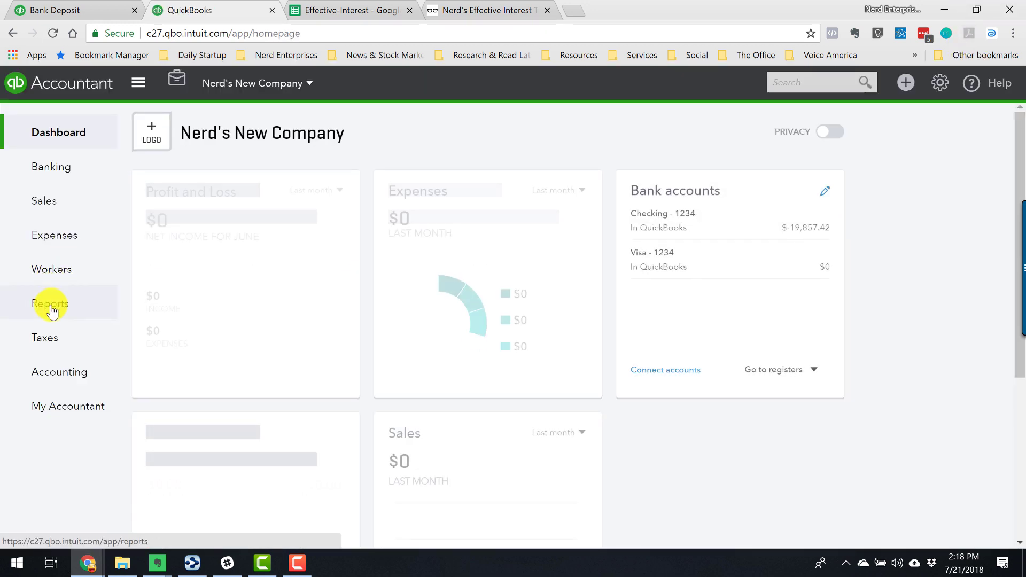
click(51, 309)
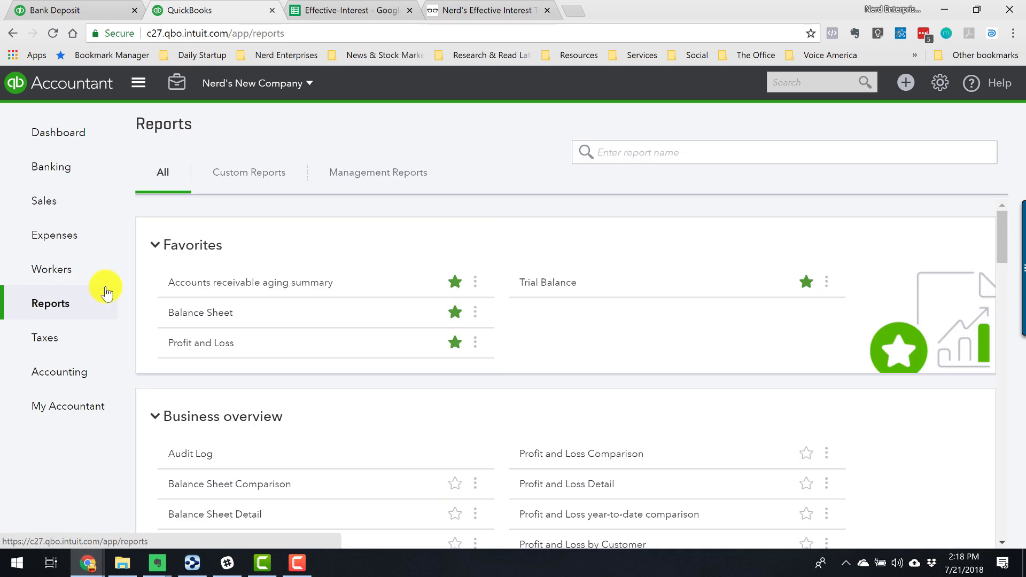
click(188, 315)
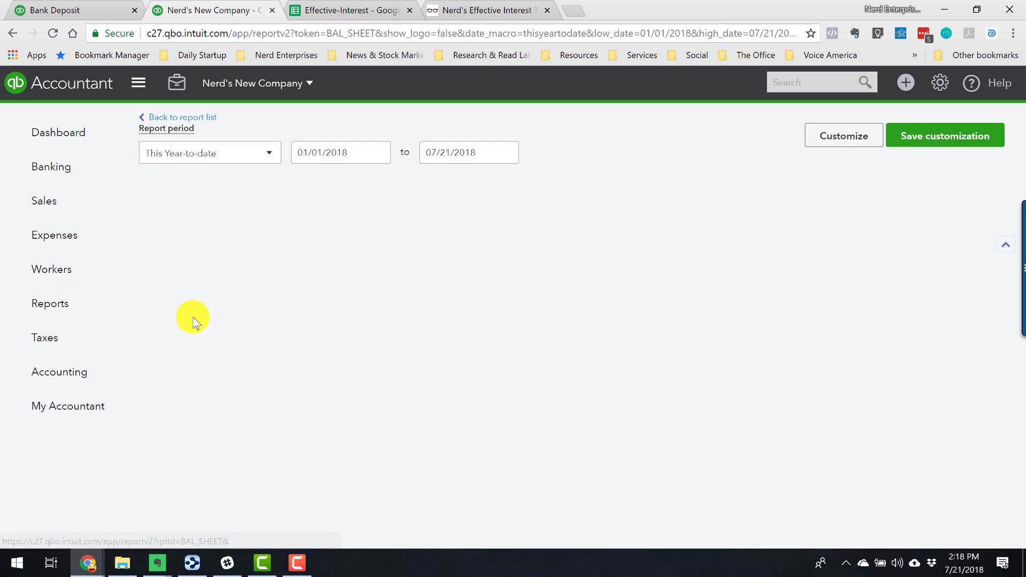
Step: Review the Balance Sheet's Checking balance of -19,857.42, then go back to the unsaved deposit
scroll(233, 332, down, 7)
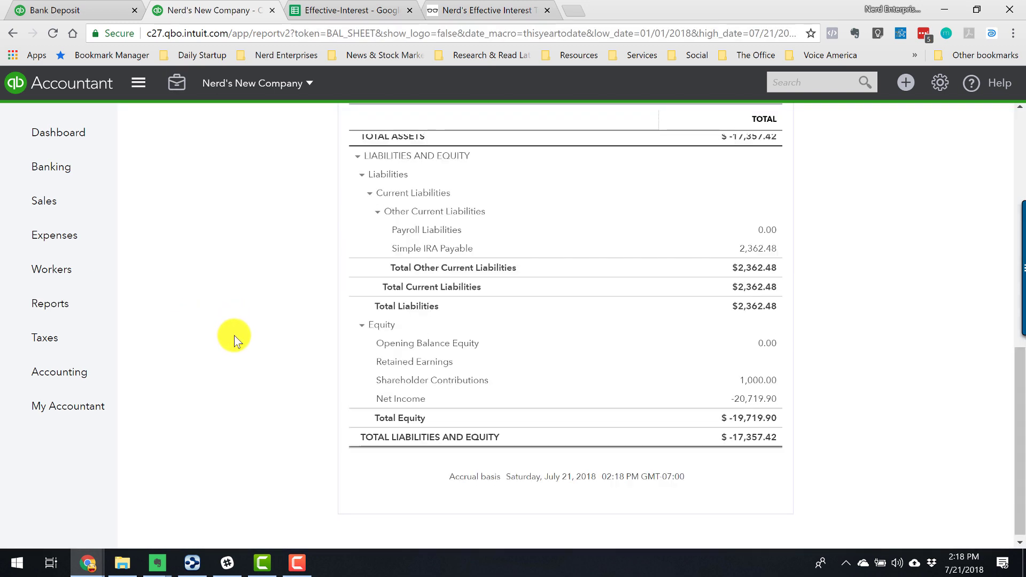
scroll(234, 336, up, 2)
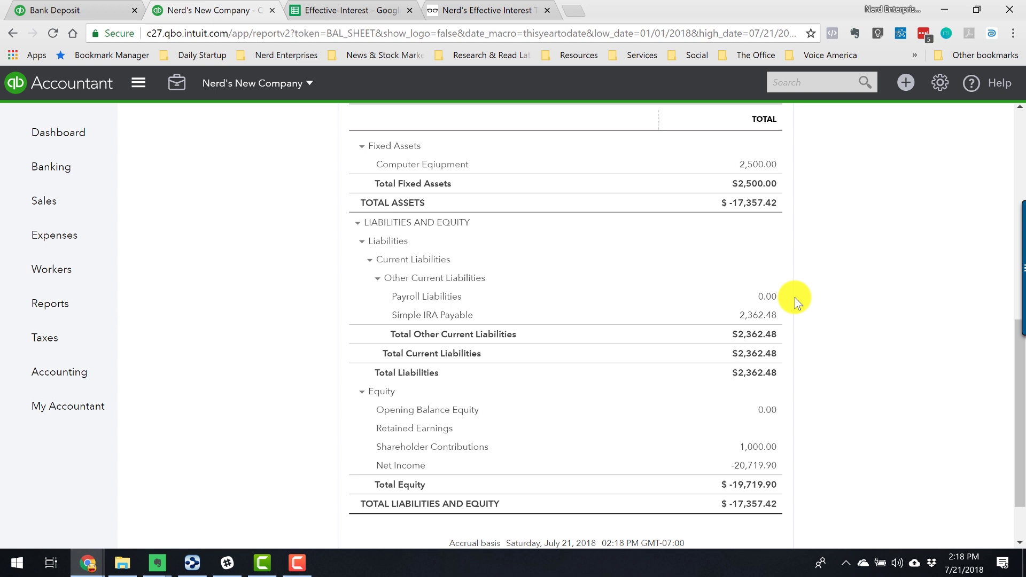
scroll(793, 291, up, 9)
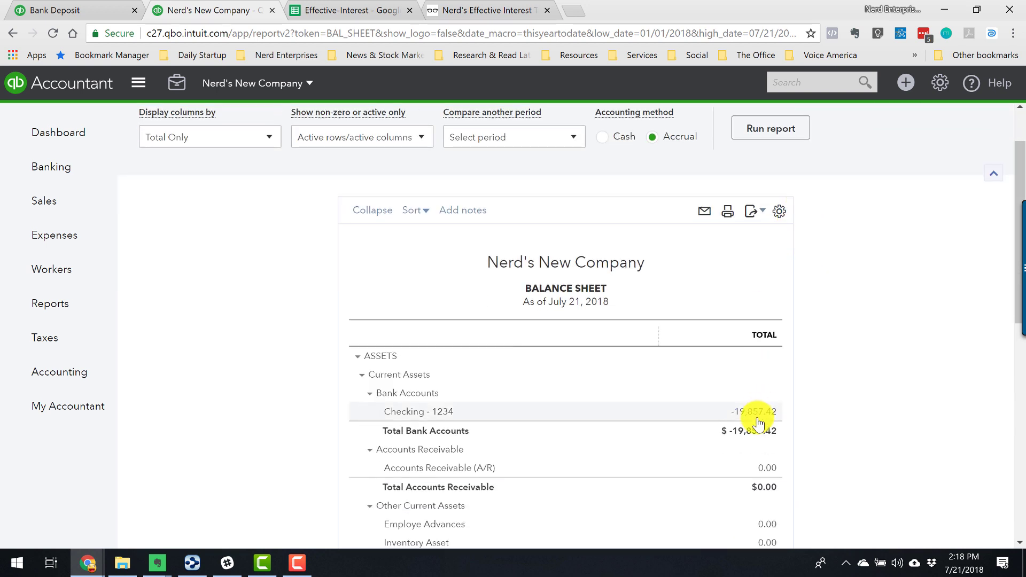
click(73, 11)
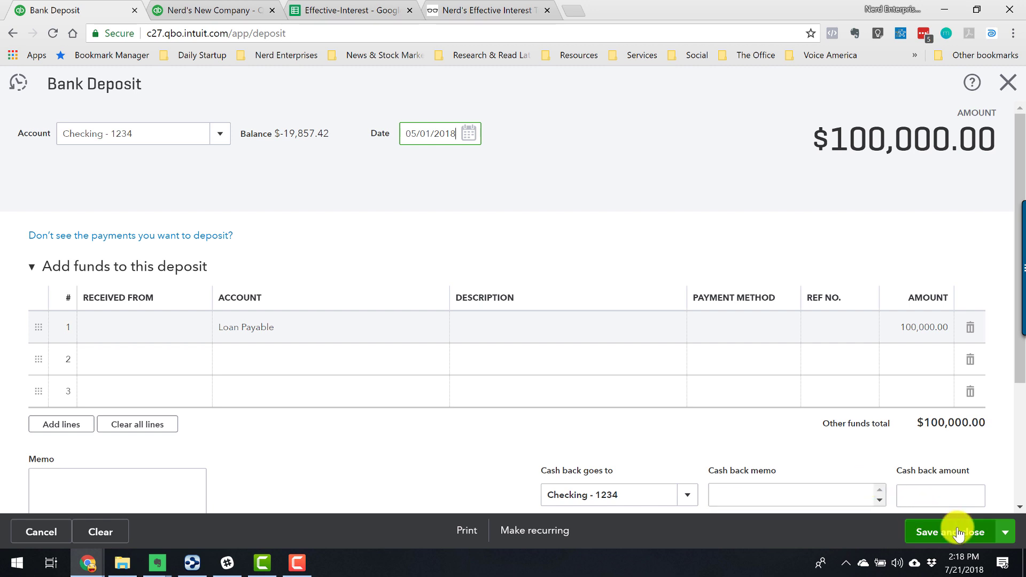
Step: Save the $100,000 deposit and recheck the Balance Sheet, now showing Checking at 80,142.58
click(958, 533)
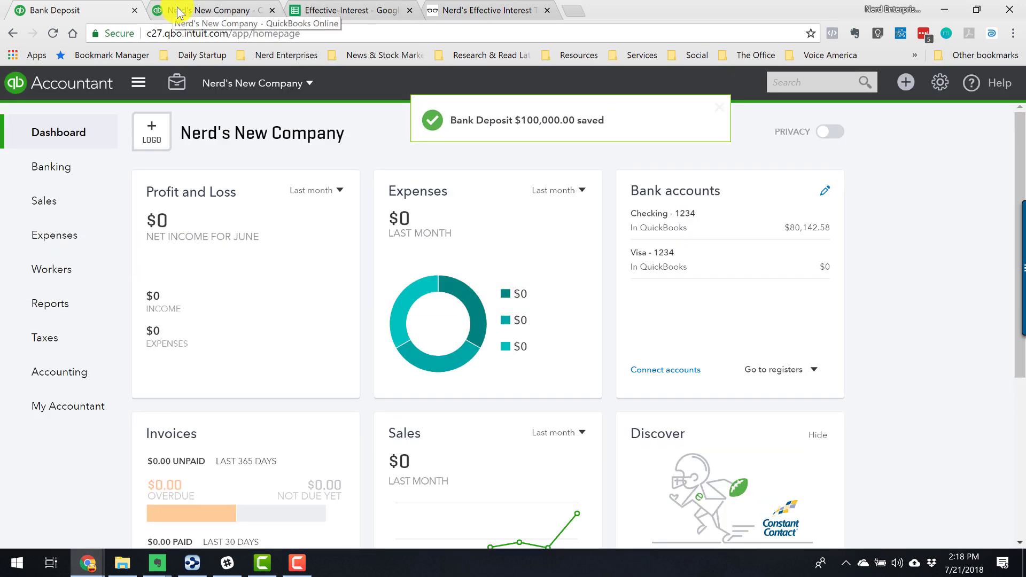
click(176, 10)
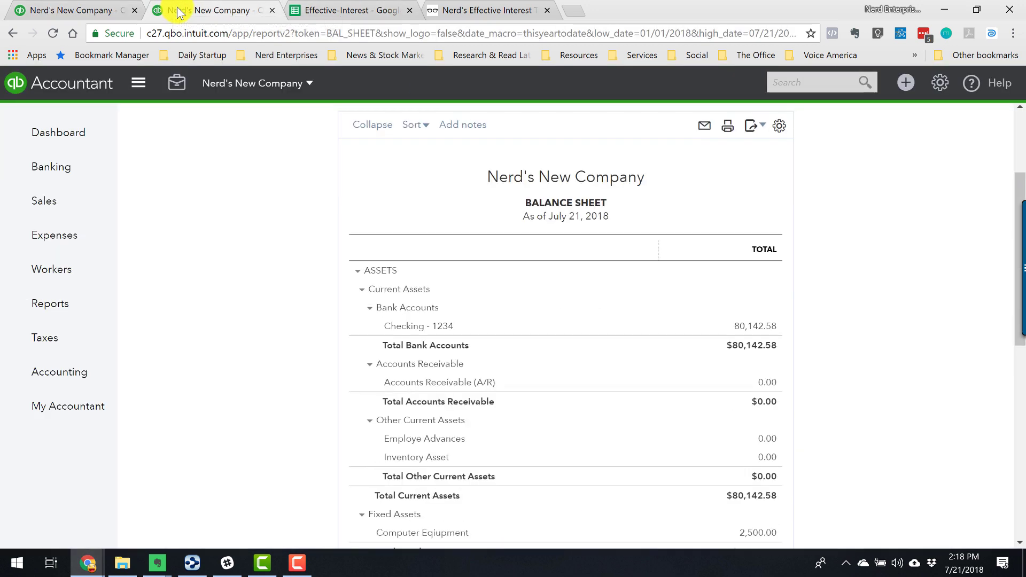
scroll(813, 280, down, 3)
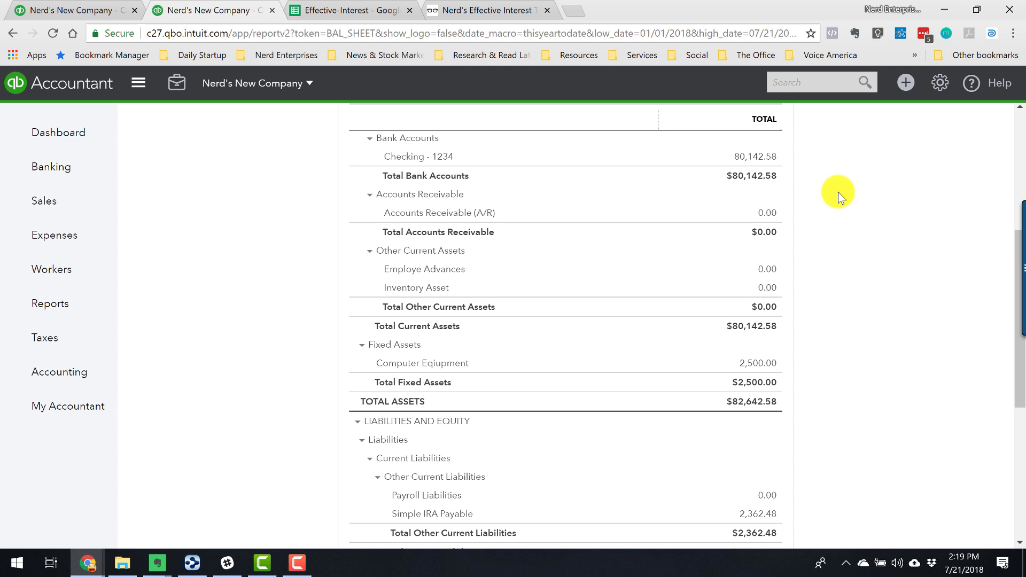
scroll(839, 194, down, 3)
scroll(823, 195, up, 5)
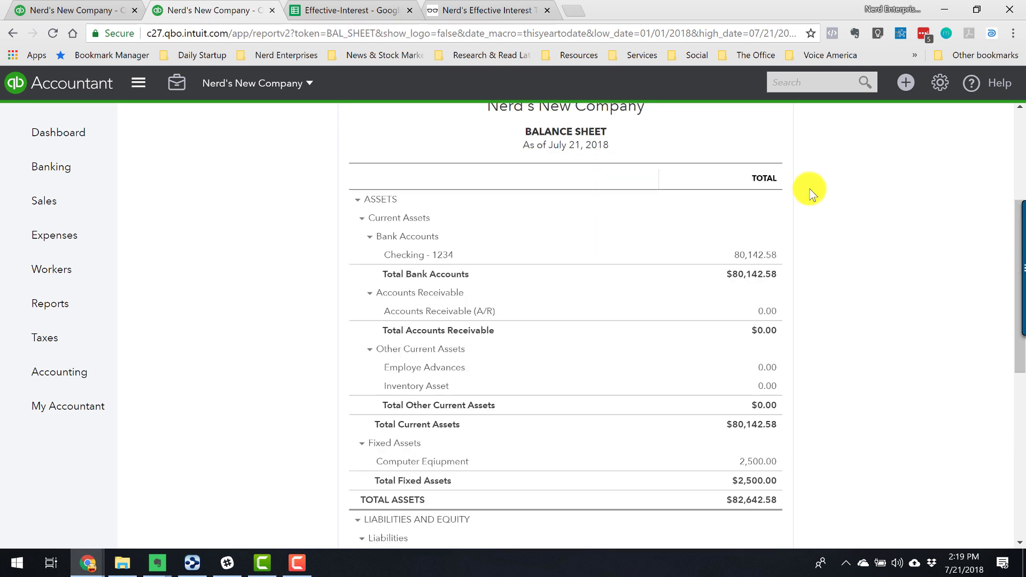
Step: Drill into Checking's 80,142.58 to confirm the 05/01/2018 $100,000 deposit, then return to the Balance Sheet
click(756, 255)
scroll(836, 414, right, 2)
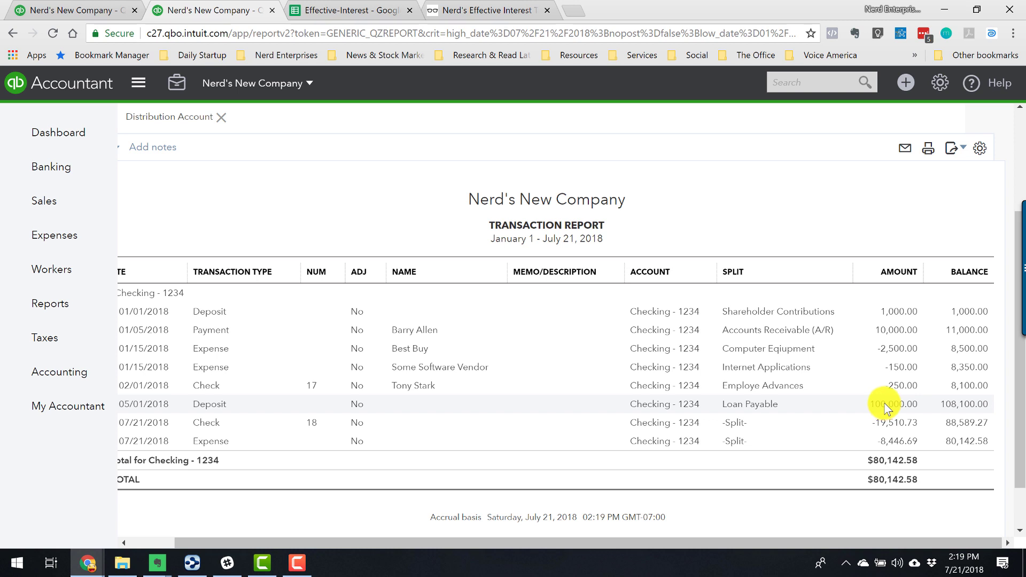
scroll(885, 409, left, 2)
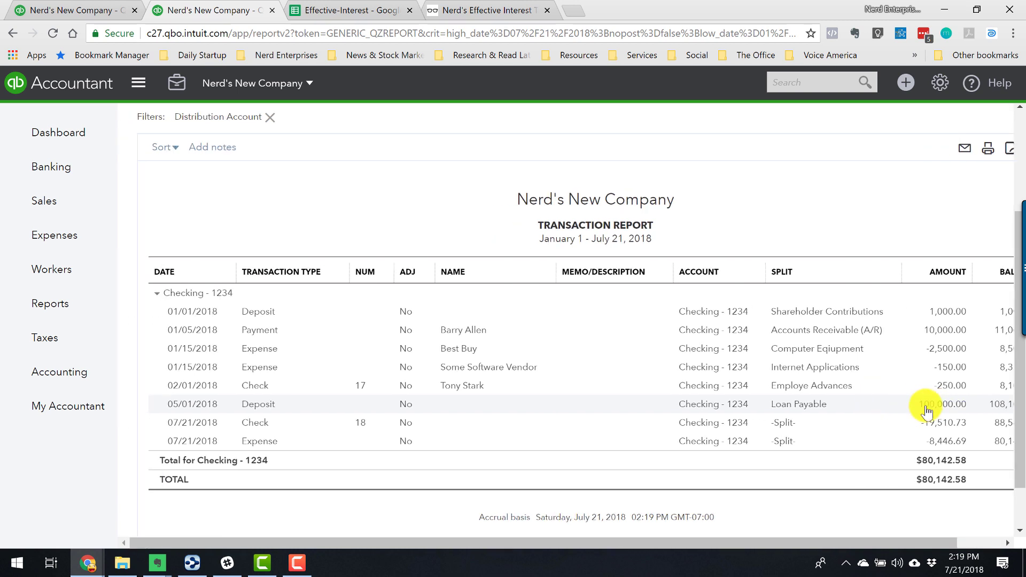
scroll(908, 428, right, 2)
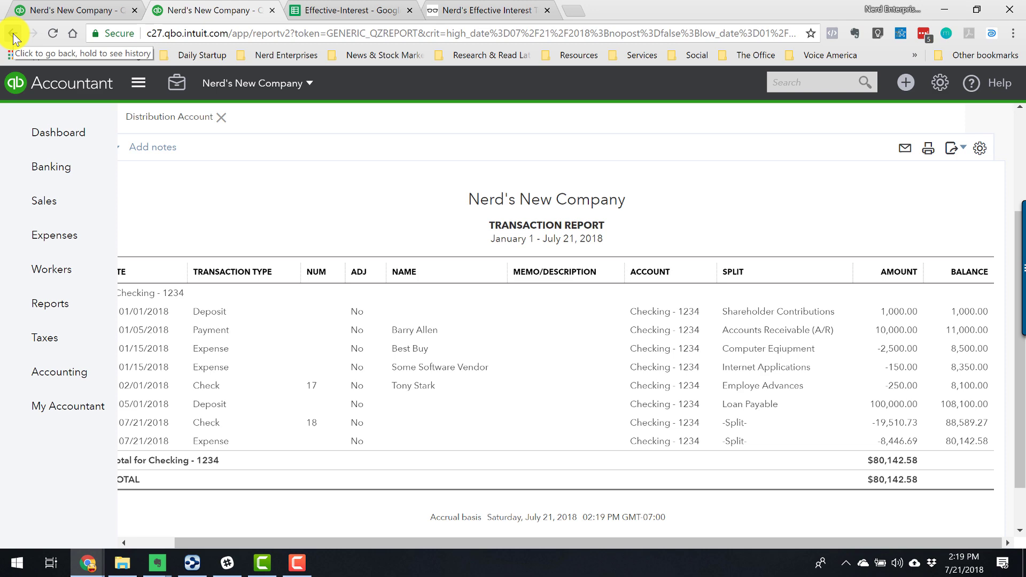
scroll(194, 168, up, 3)
click(201, 124)
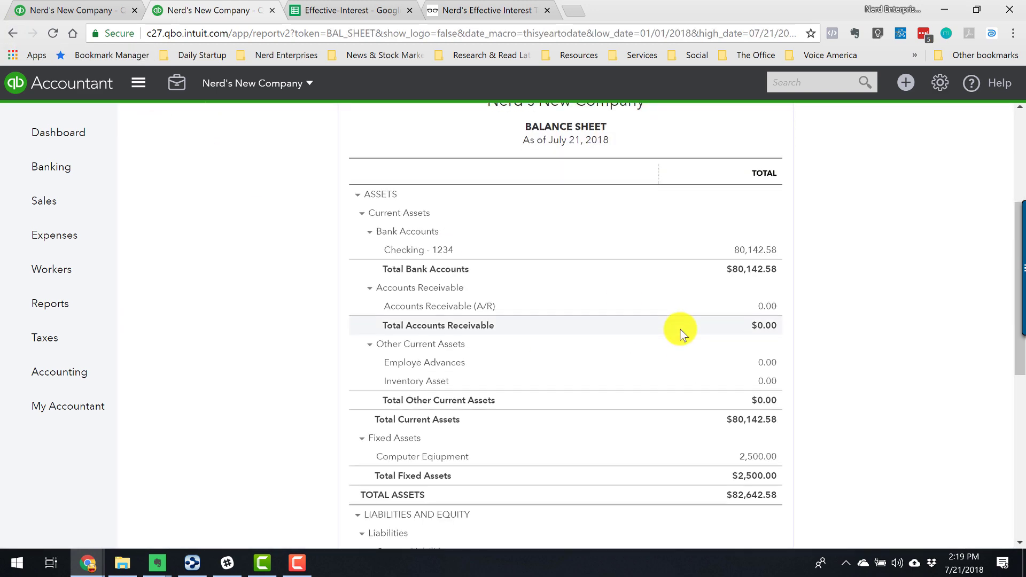
scroll(680, 327, down, 7)
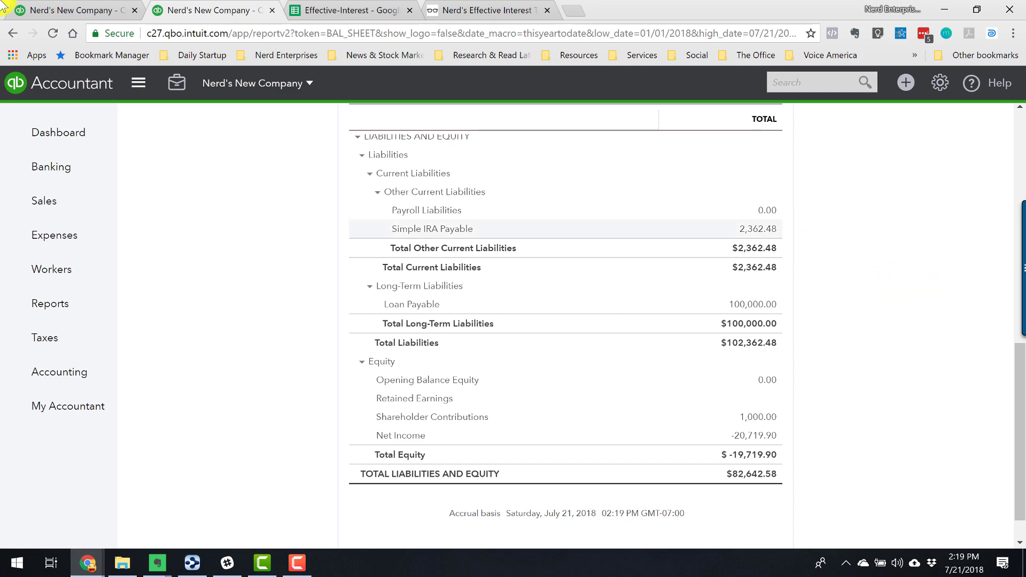
Step: Enter a 100000 loan amount, 4% interest rate and 24-month term in the Effective-Interest sheet
click(319, 14)
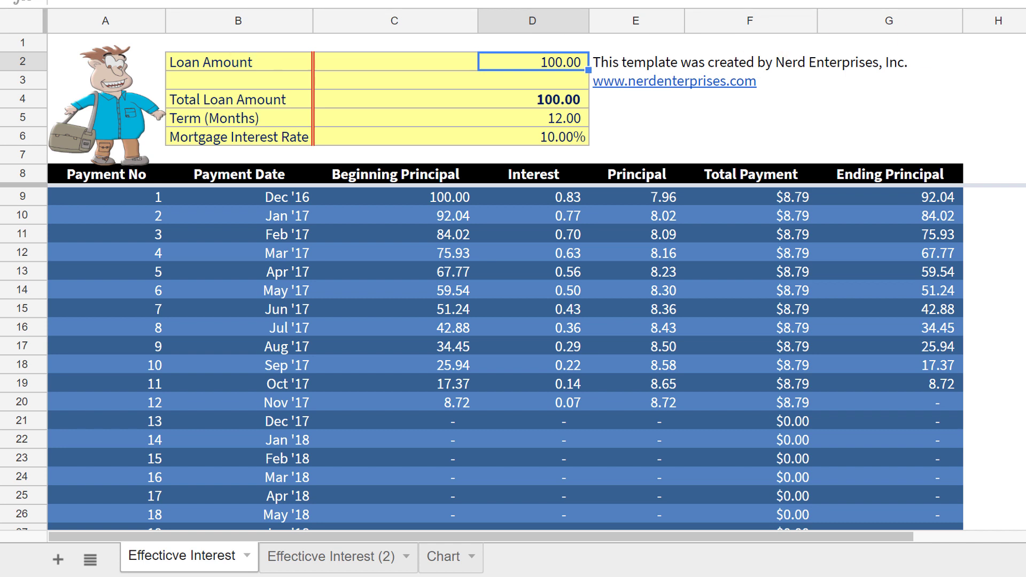
text(100000)
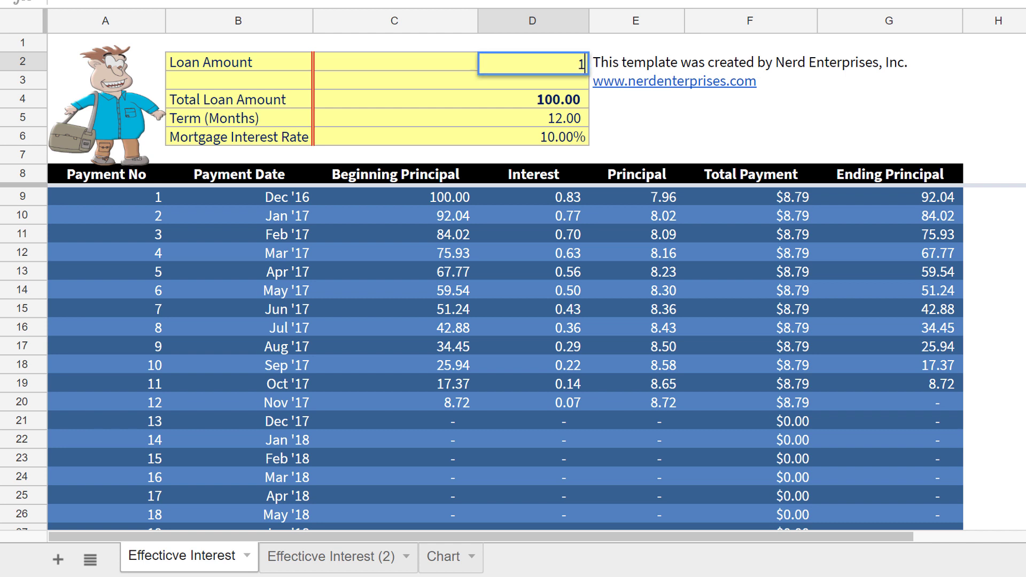
key(Return)
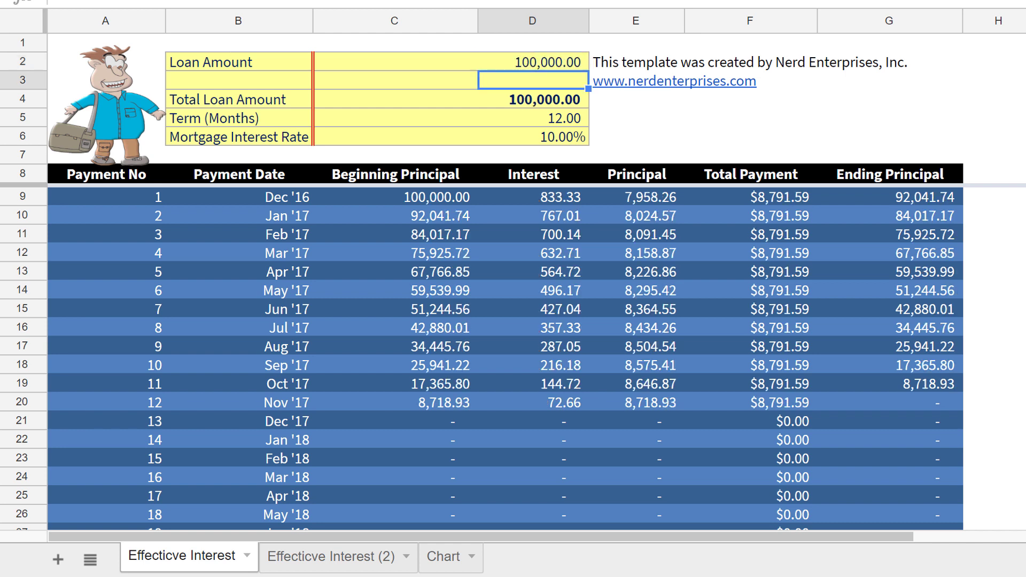
key(Down)
key(Down)
key(Down)
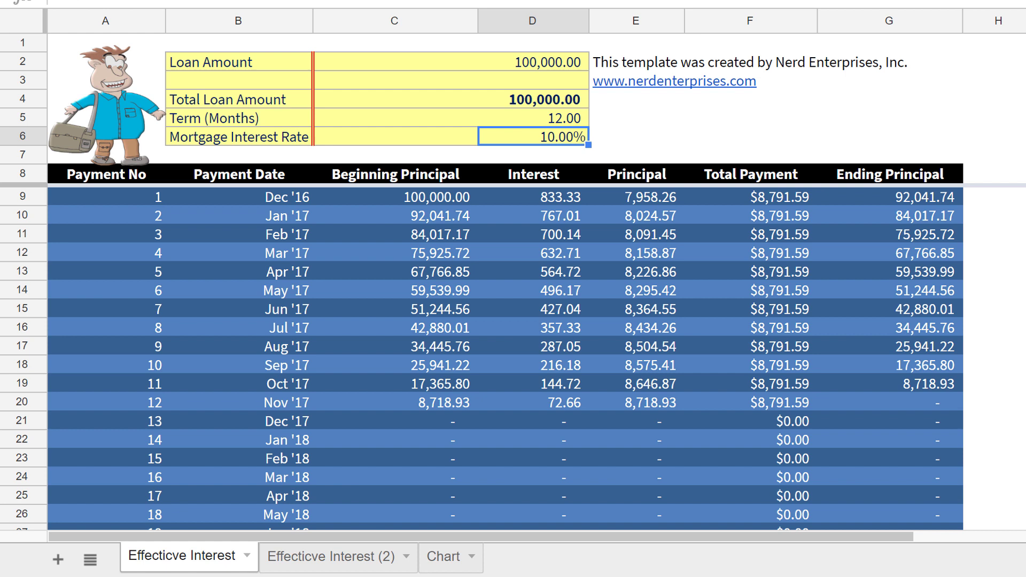
text(4)
key(Tab)
key(Left)
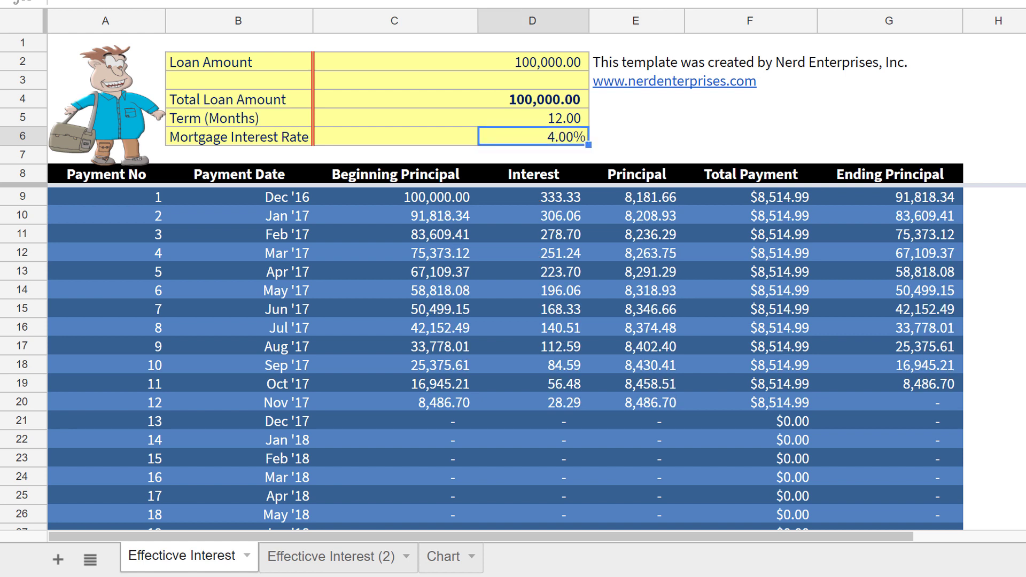
key(Up)
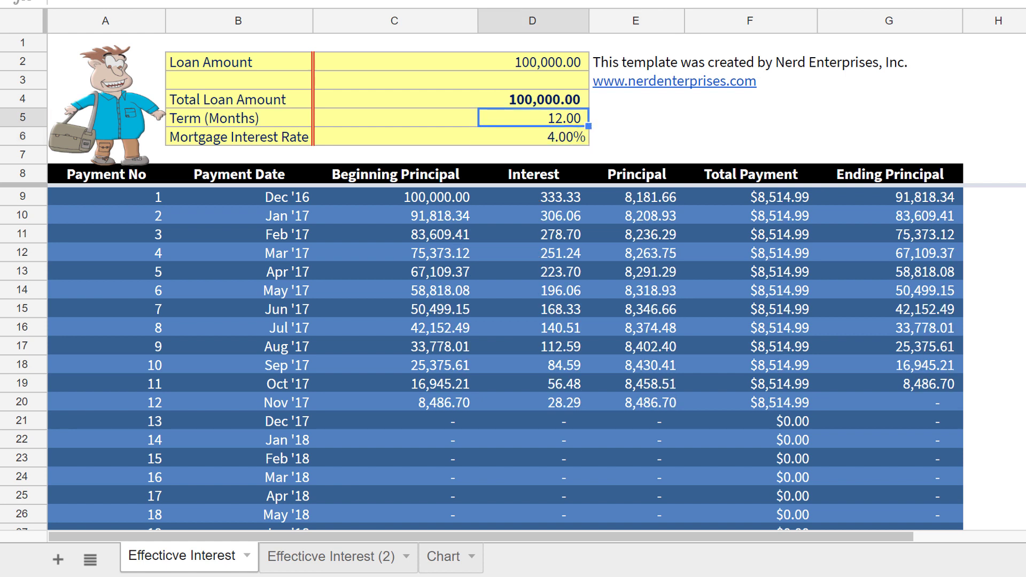
text(24)
key(Return)
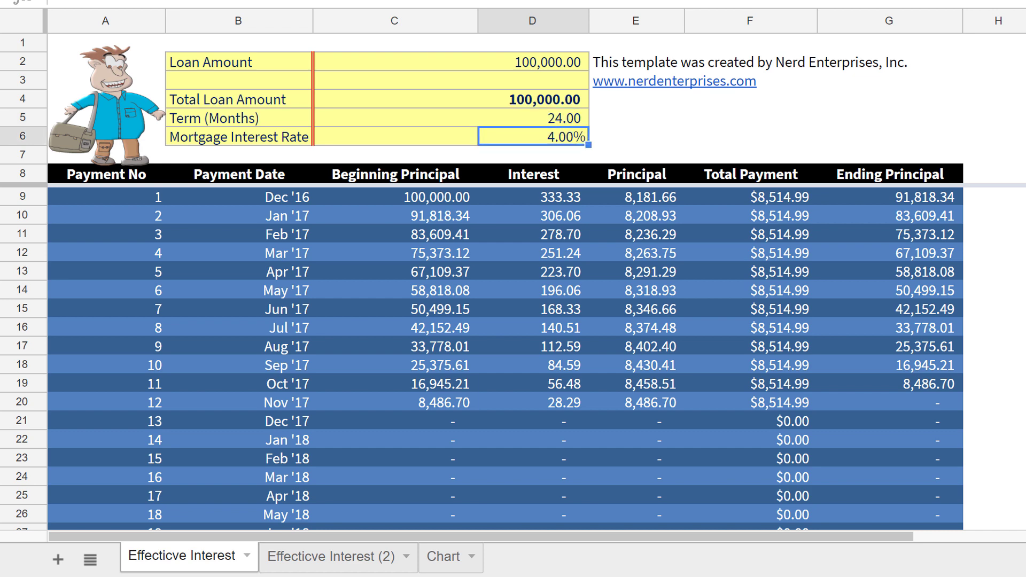
key(Up)
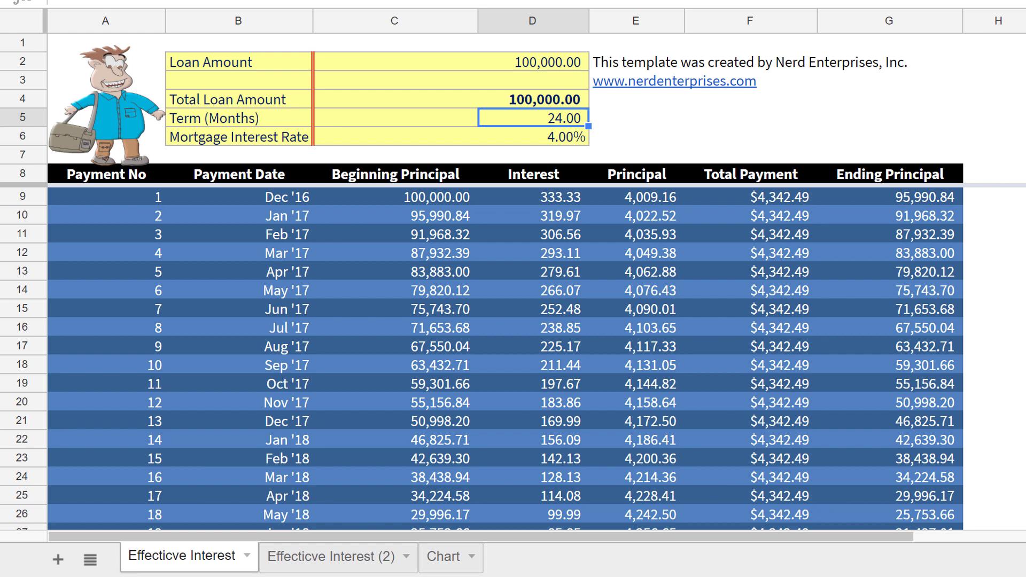
Step: Review the schedule from the first $4,342.49 payment through the final payment's principal figures
key(Right)
key(Right)
key(Down)
key(Down)
key(Down)
key(Down)
key(Left)
key(Left)
key(Left)
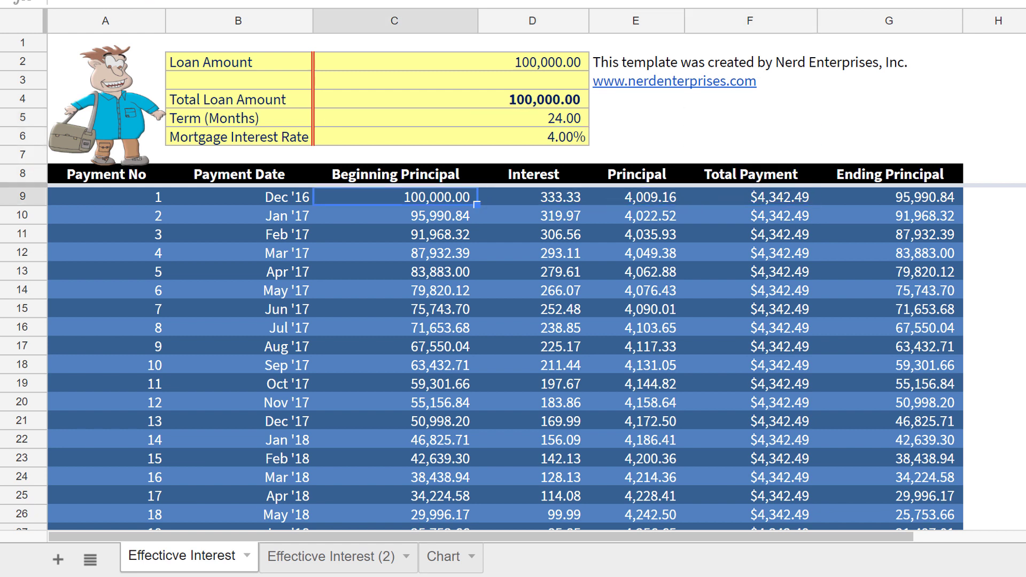
key(Right)
key(Right)
key(Right)
key(Right)
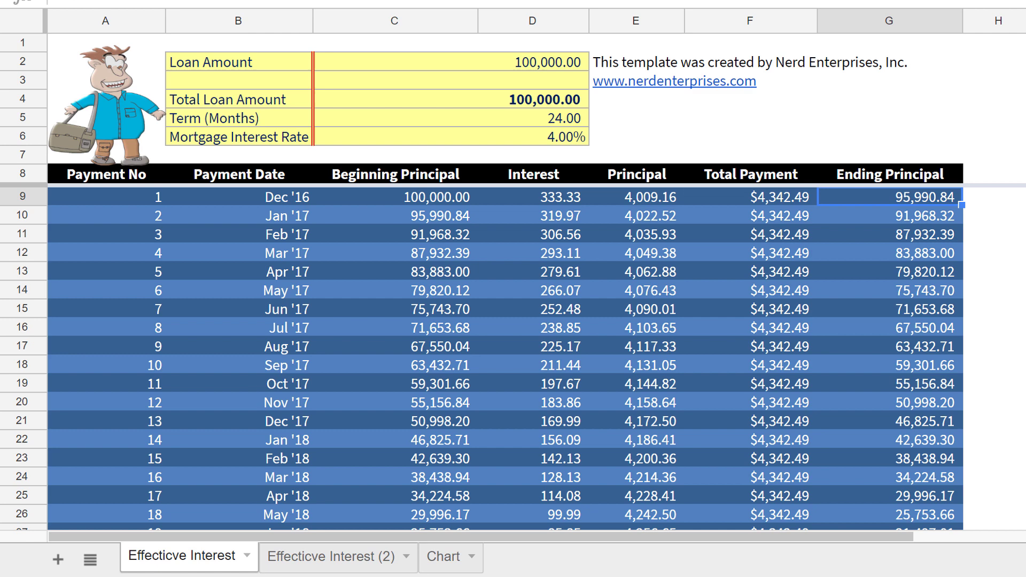
key(Page_Down)
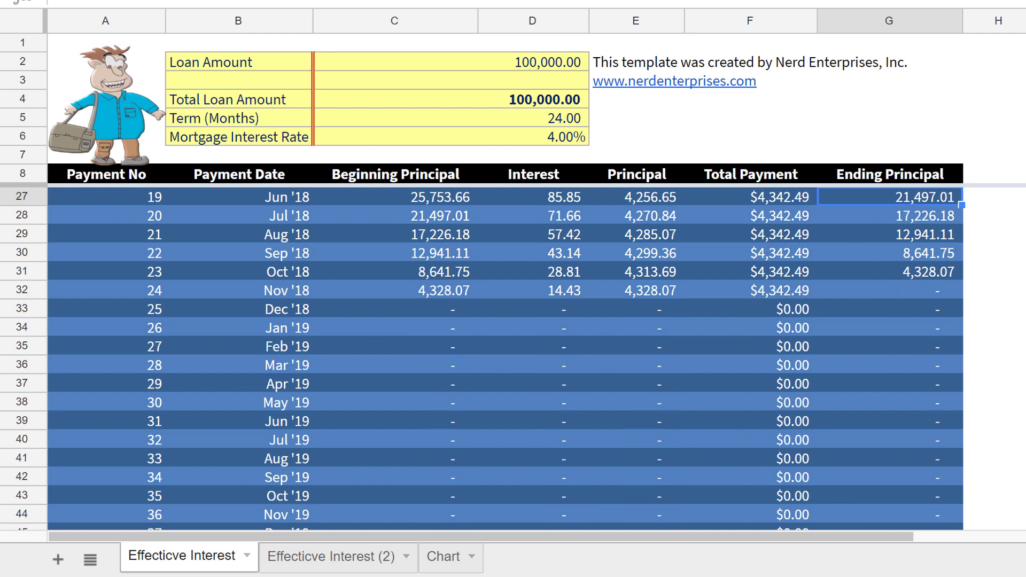
key(Down)
key(Down)
key(Down)
key(Down)
key(Down)
key(Home)
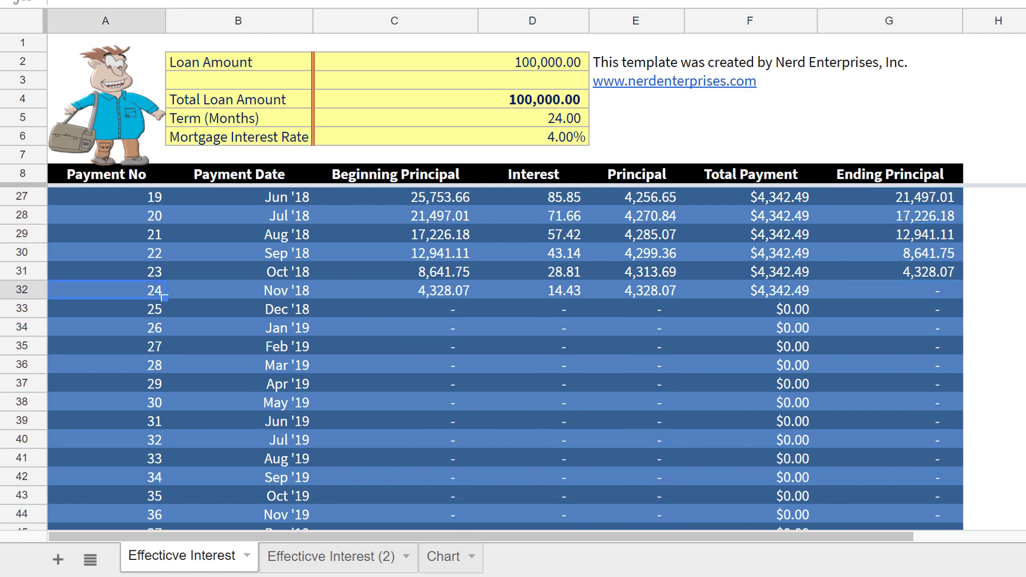
key(Right)
key(Right)
key(Right)
key(Right)
key(Right)
key(Right)
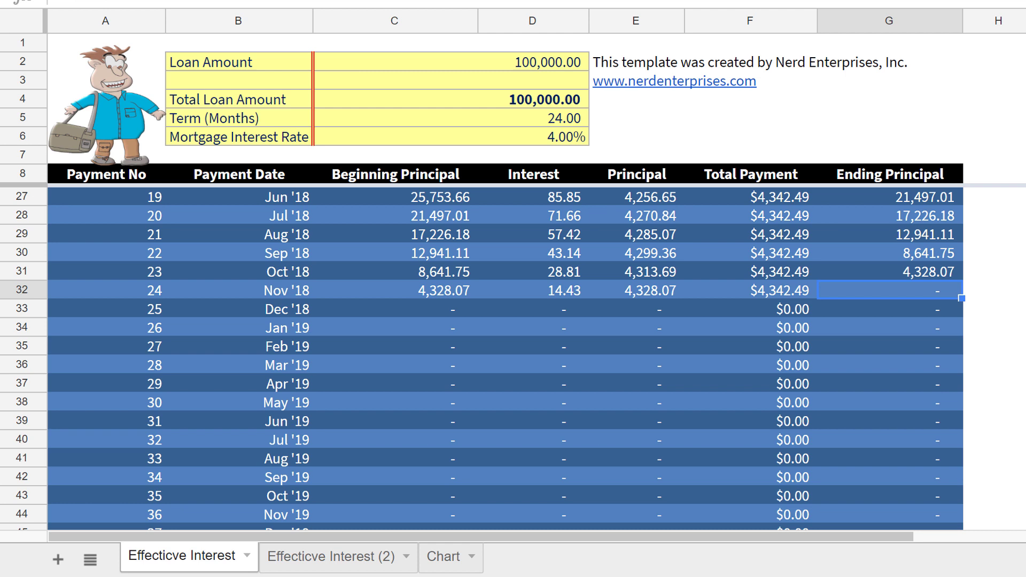
click(634, 297)
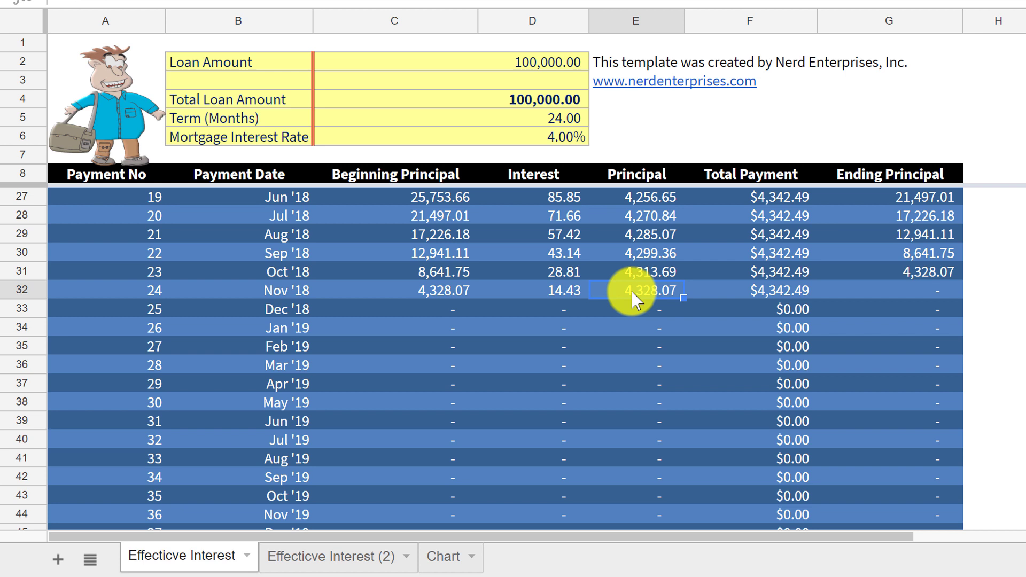
click(459, 295)
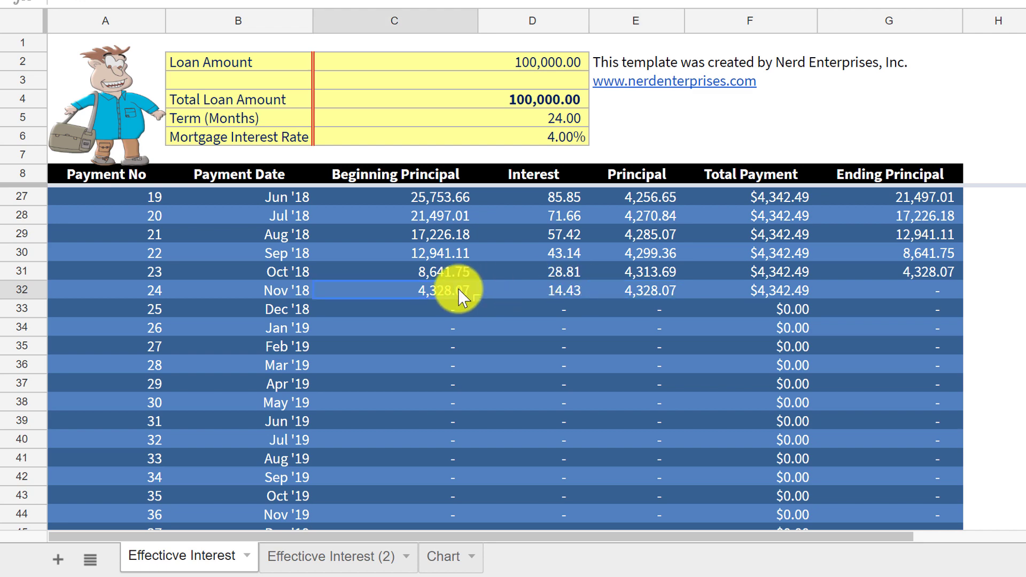
click(412, 176)
key(Down)
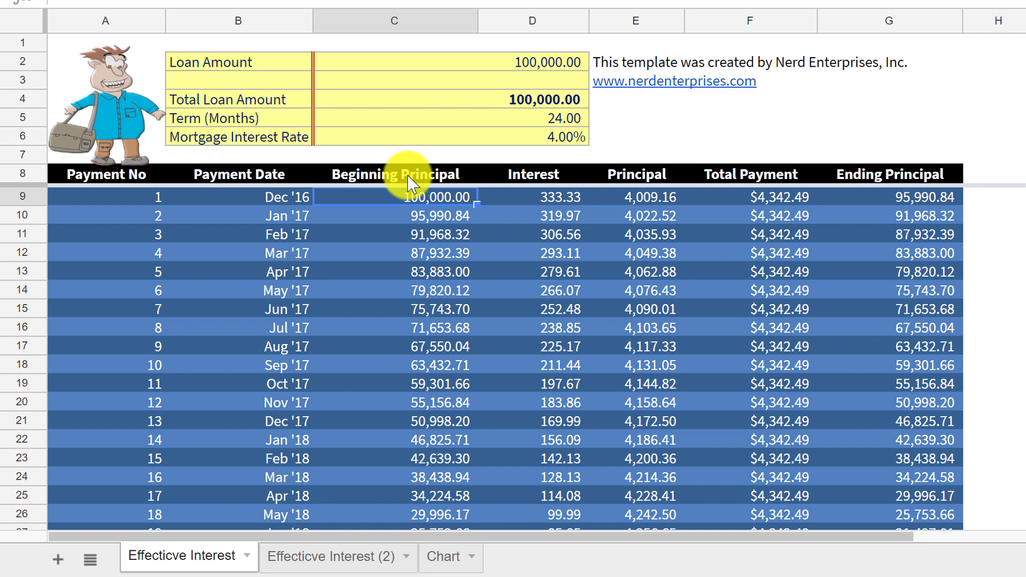
key(Left)
key(Left)
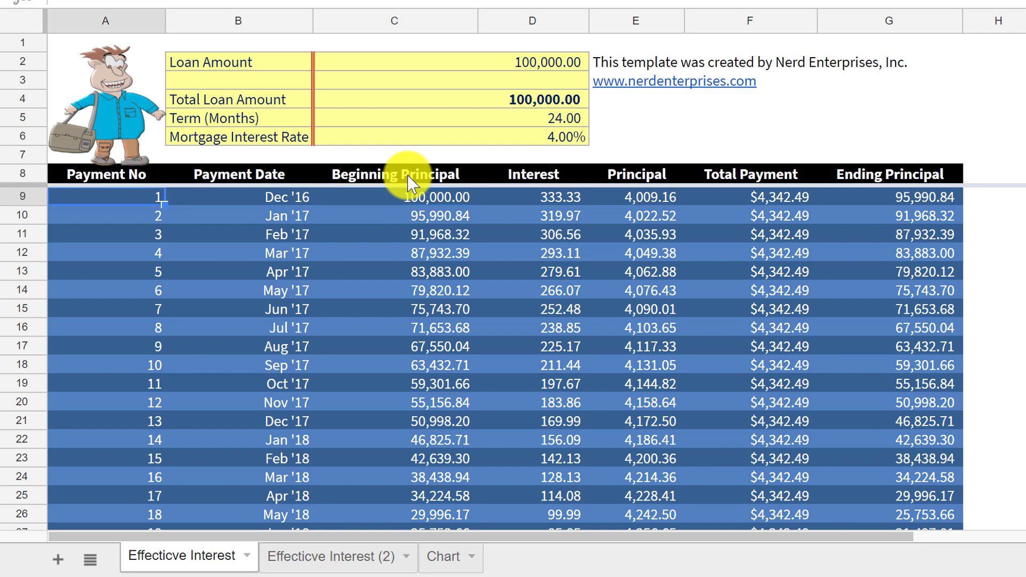
key(Right)
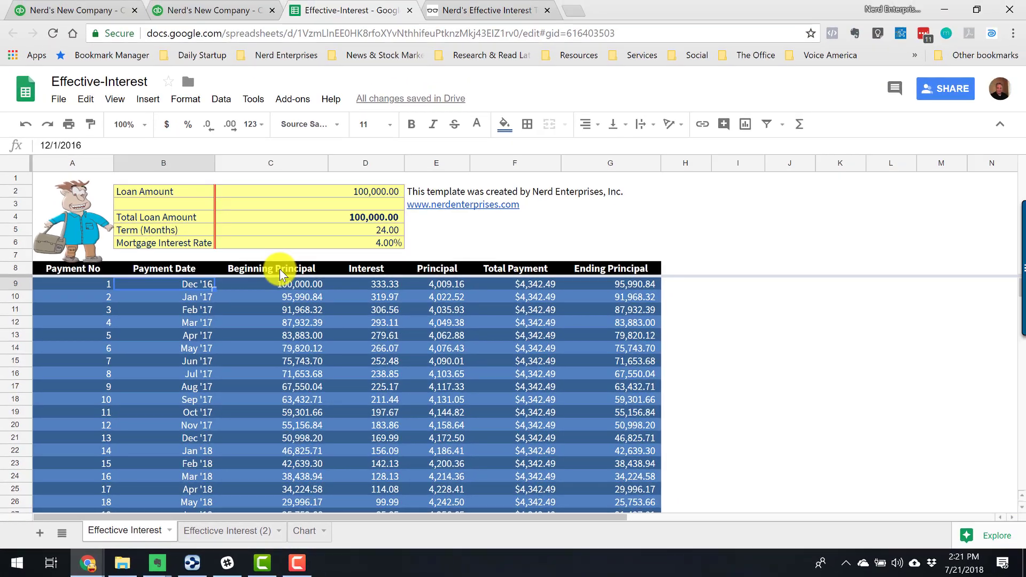
text(5/1/)
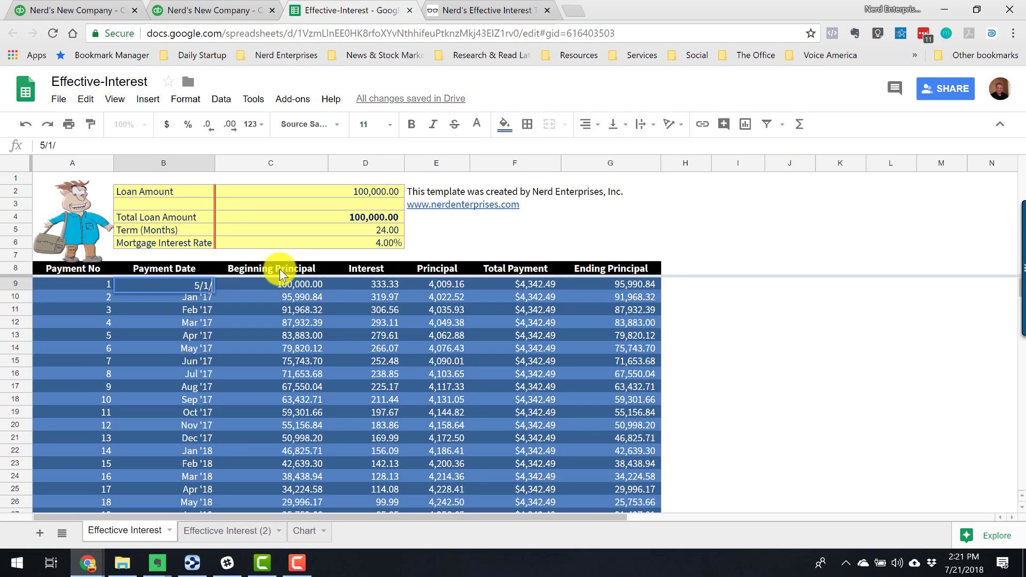
key(BackSpace)
key(BackSpace)
key(BackSpace)
key(BackSpace)
text(6/1/2018)
key(Return)
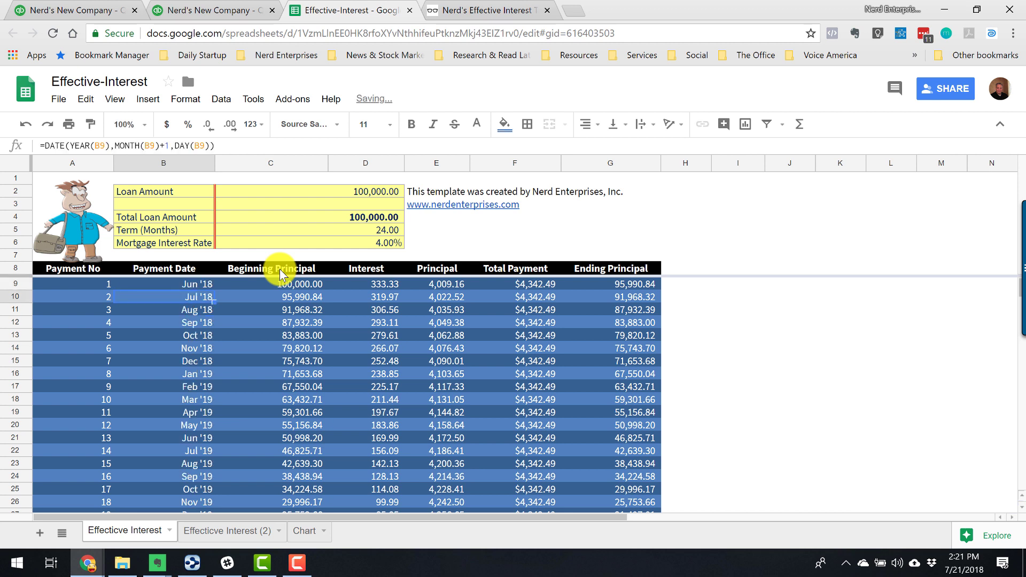
key(Up)
key(Down)
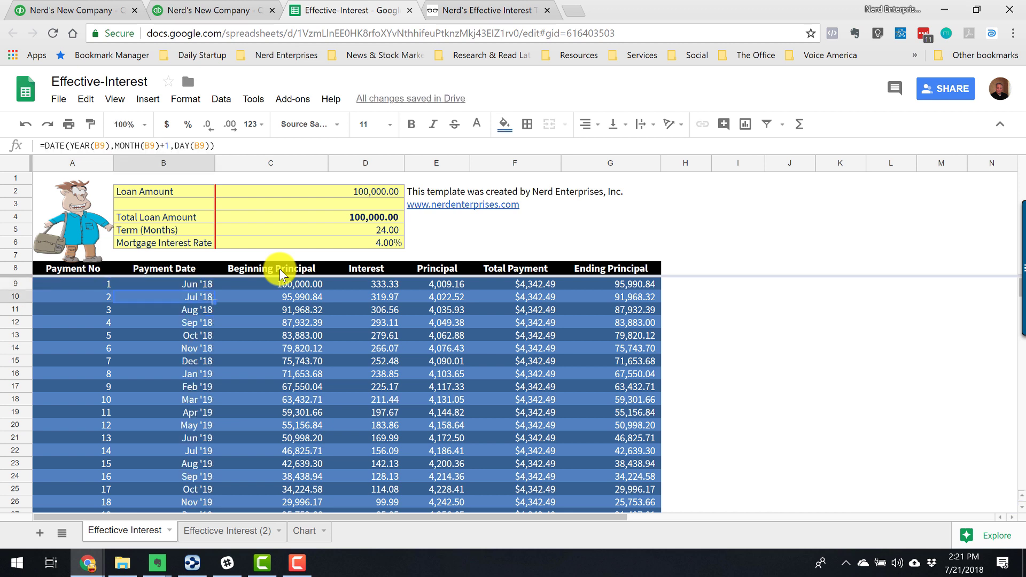
key(Up)
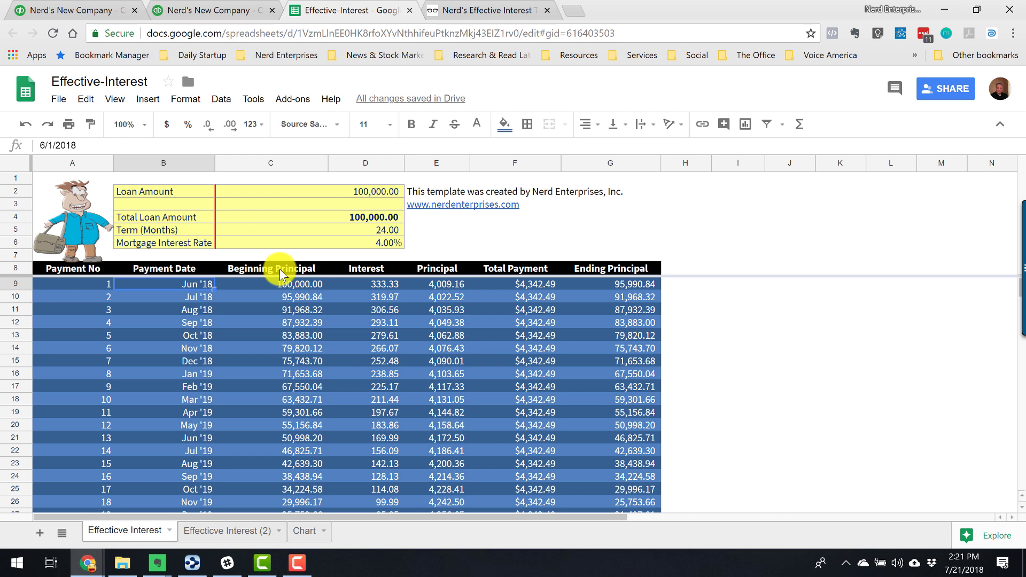
key(Right)
key(Right)
key(Right)
key(Right)
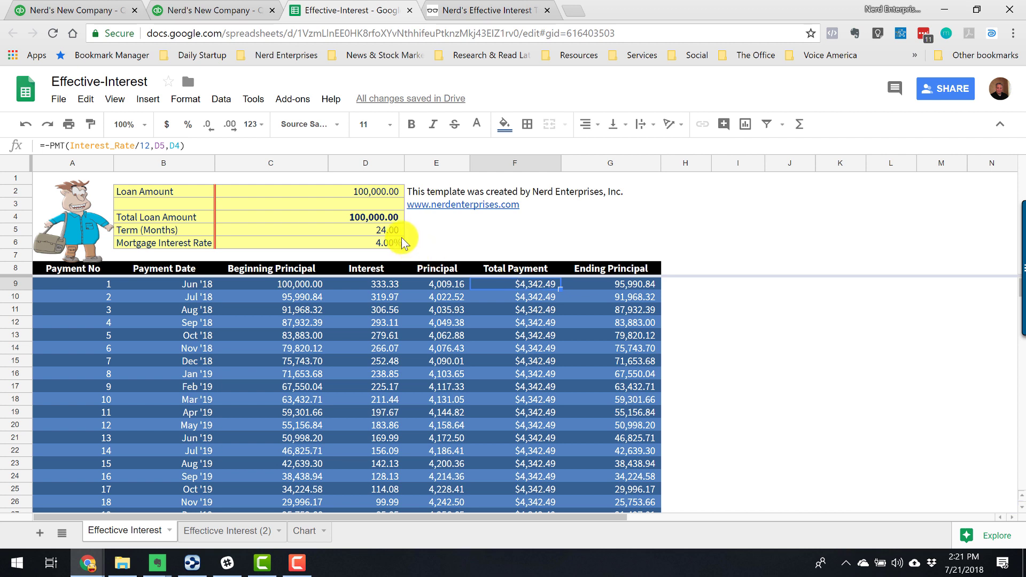
click(389, 229)
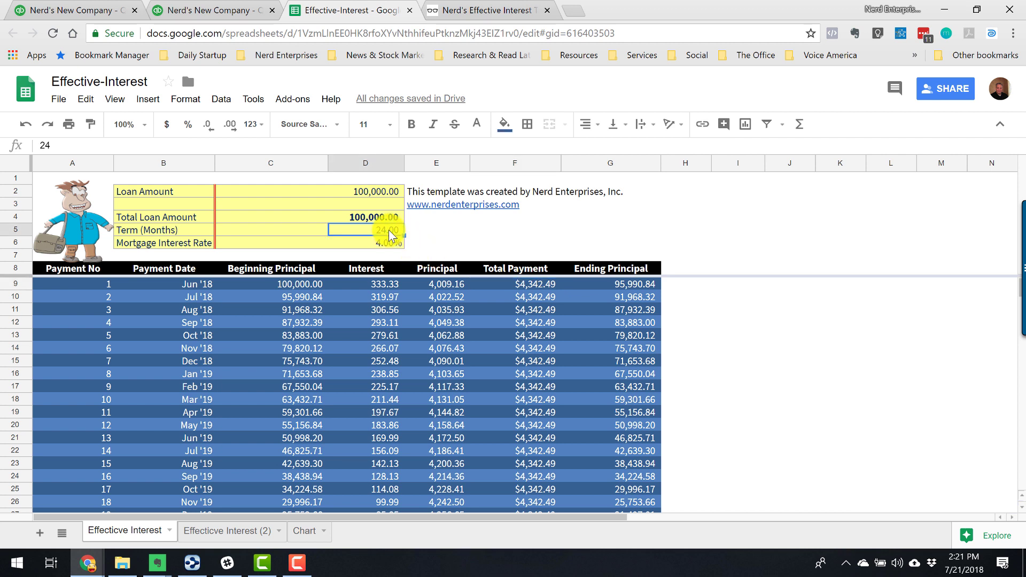
click(521, 287)
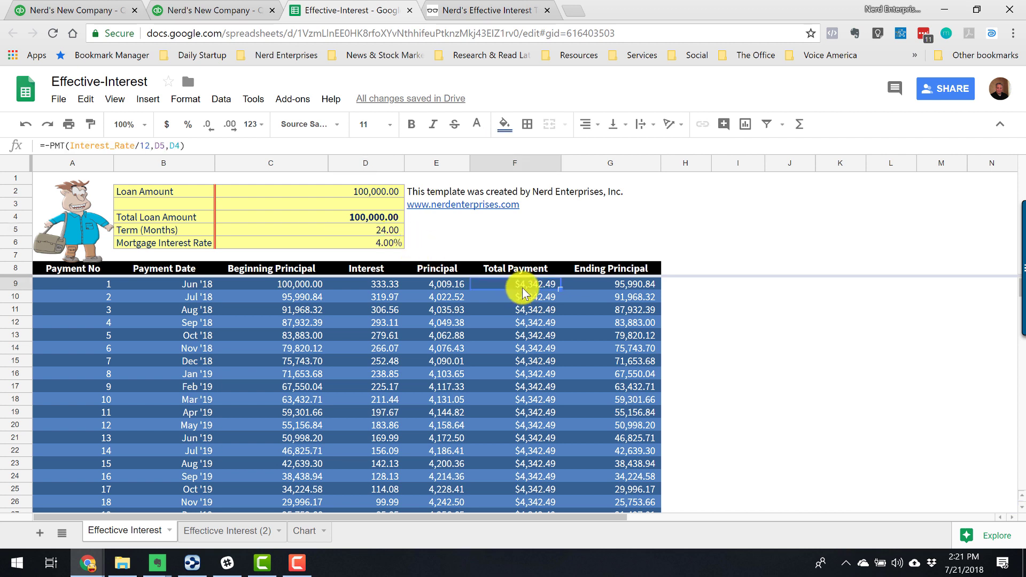
Step: Start a new expense in QuickBooks and charge line 1 to Loan Payable
click(247, 11)
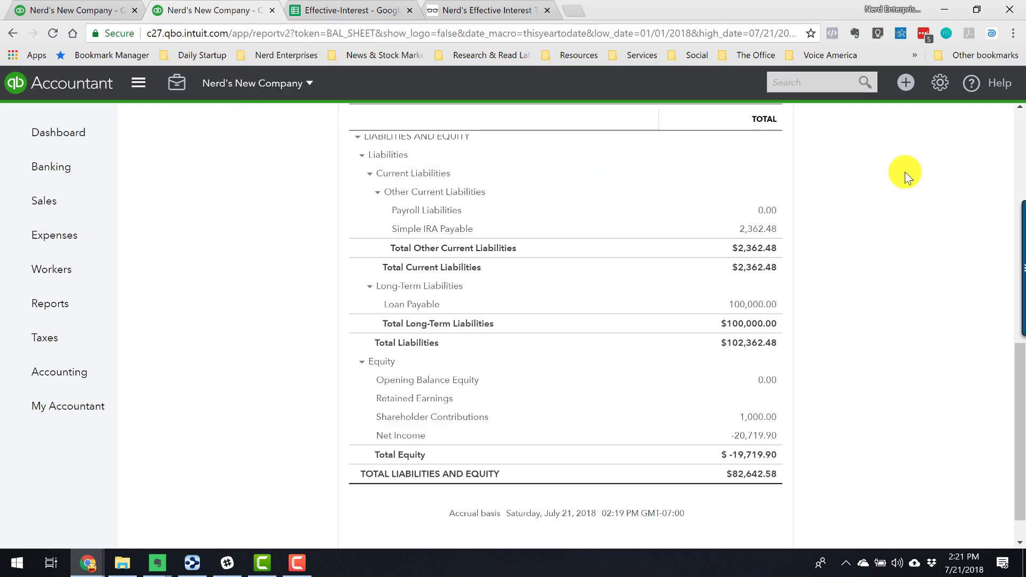
click(906, 84)
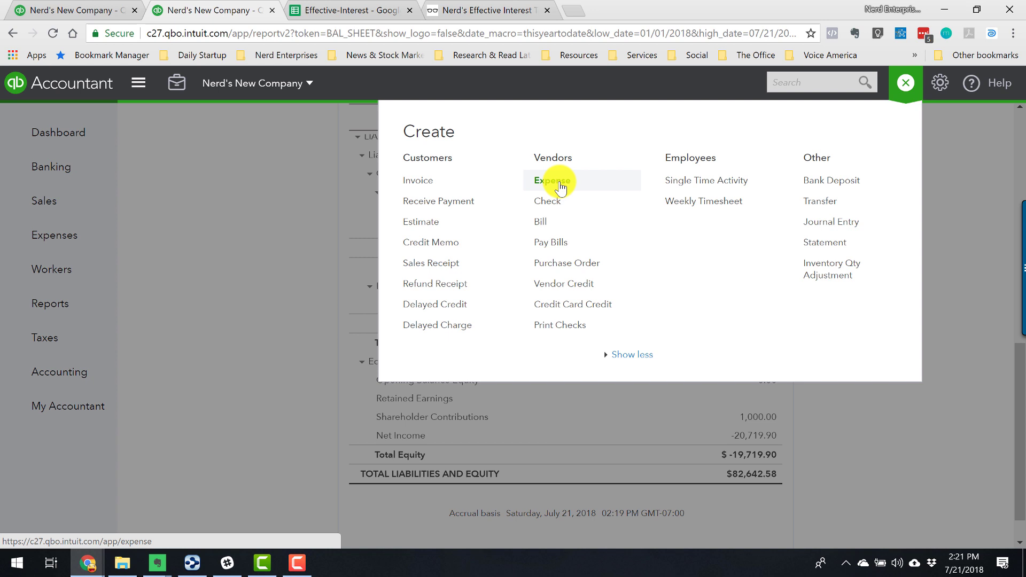
click(559, 188)
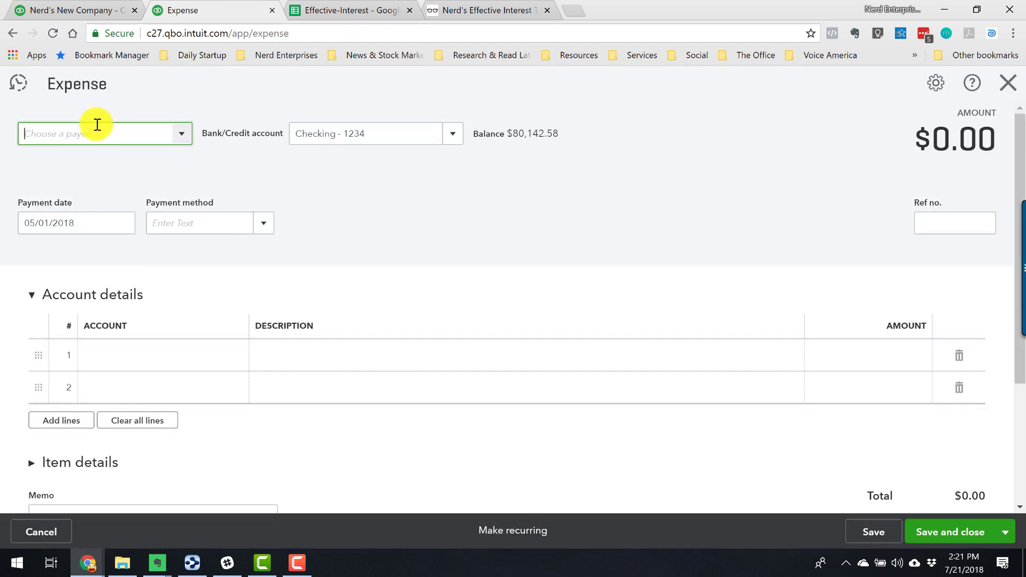
click(155, 354)
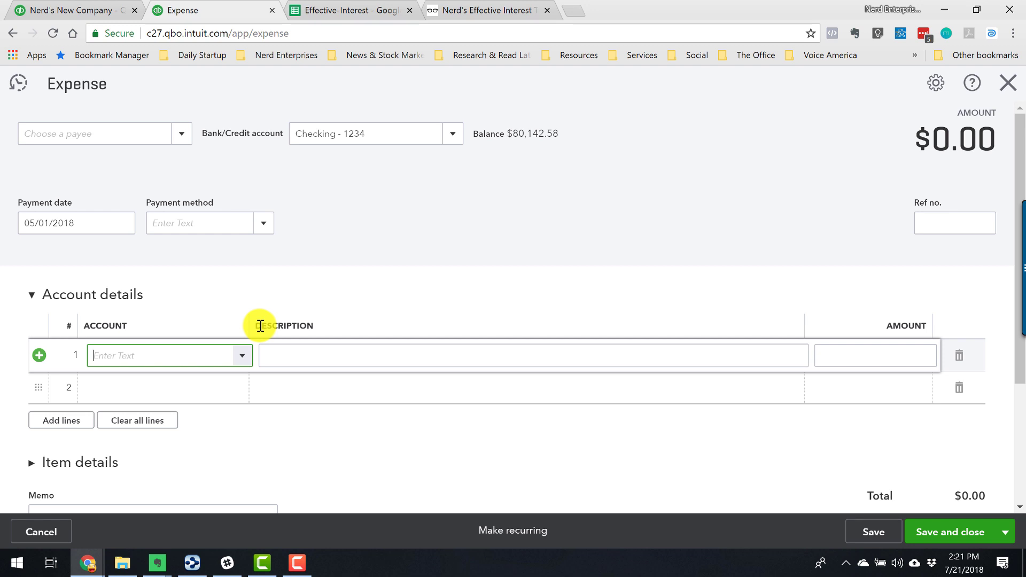
text(loan)
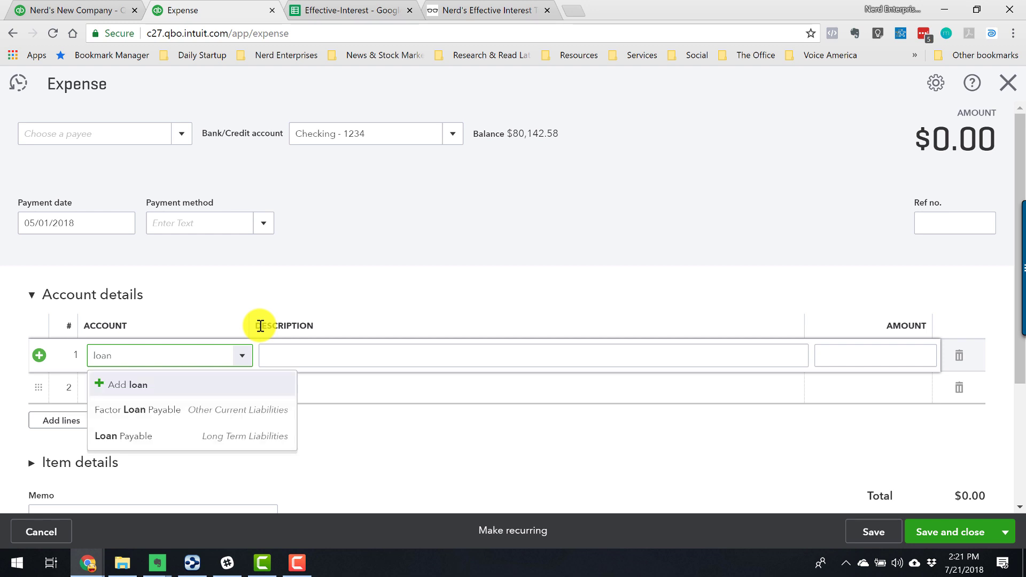
click(158, 435)
Step: Move to line 1's amount and clear the rejected pasted entry
click(281, 360)
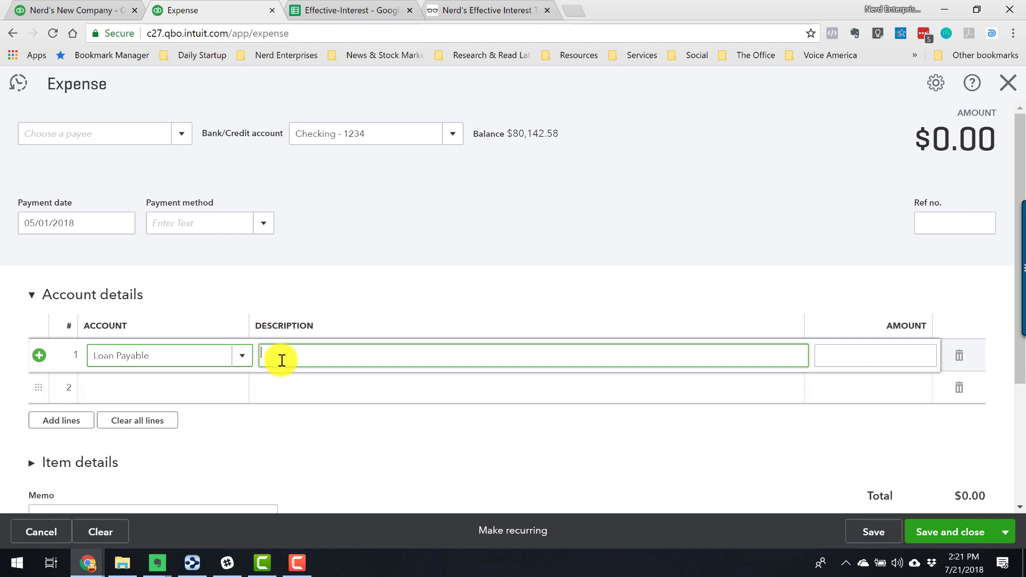
key(Tab)
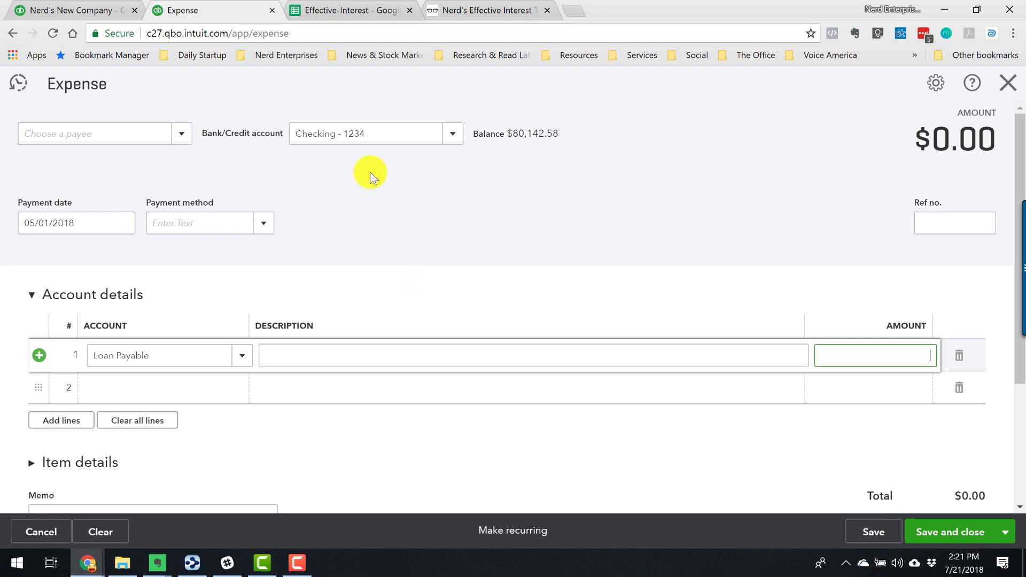
key(ctrl+v)
key(ctrl+a)
key(BackSpace)
Step: Enter the 4,342.49 payment amount from the loan schedule on the Loan Payable line
click(294, 11)
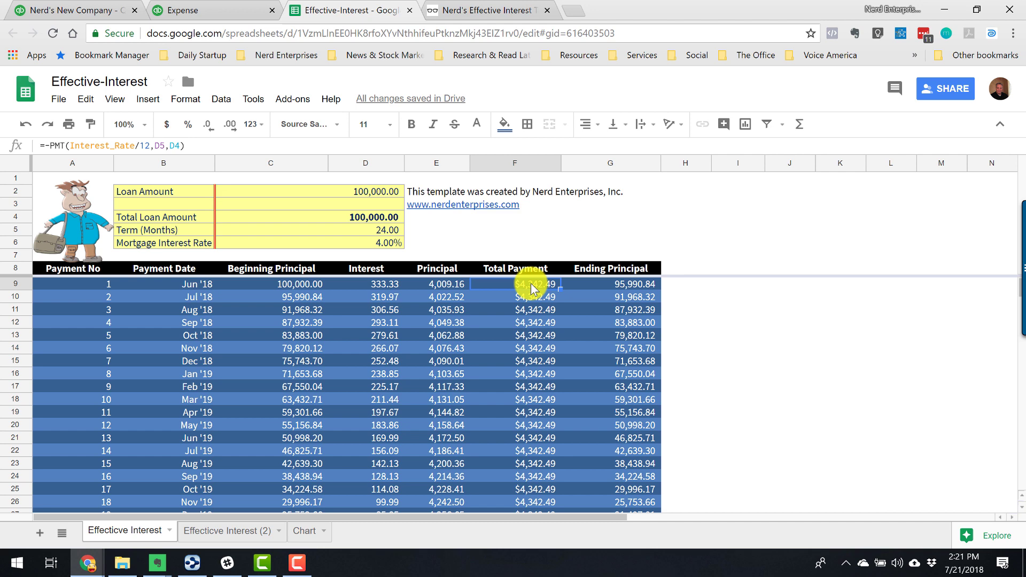
click(102, 10)
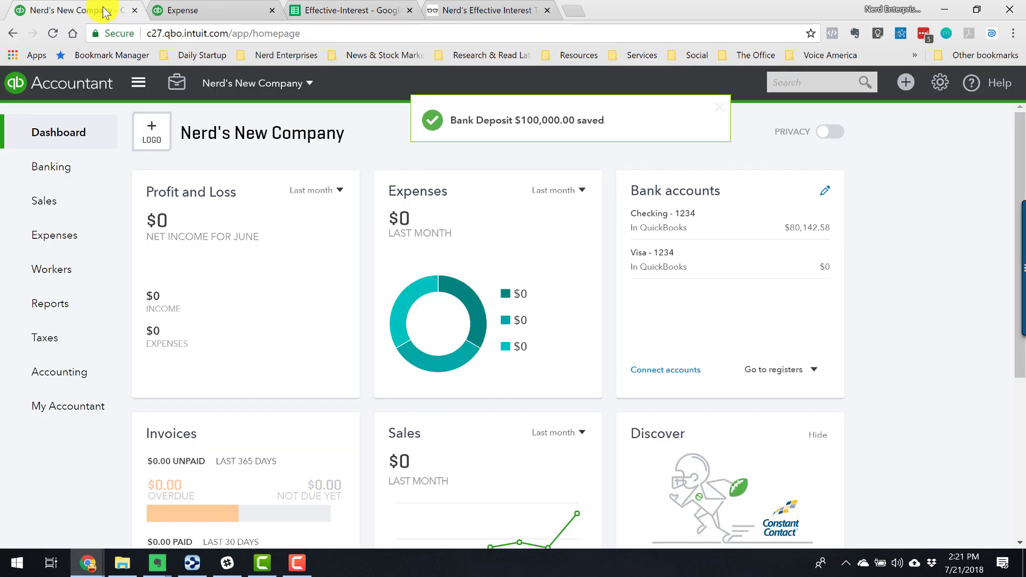
click(210, 10)
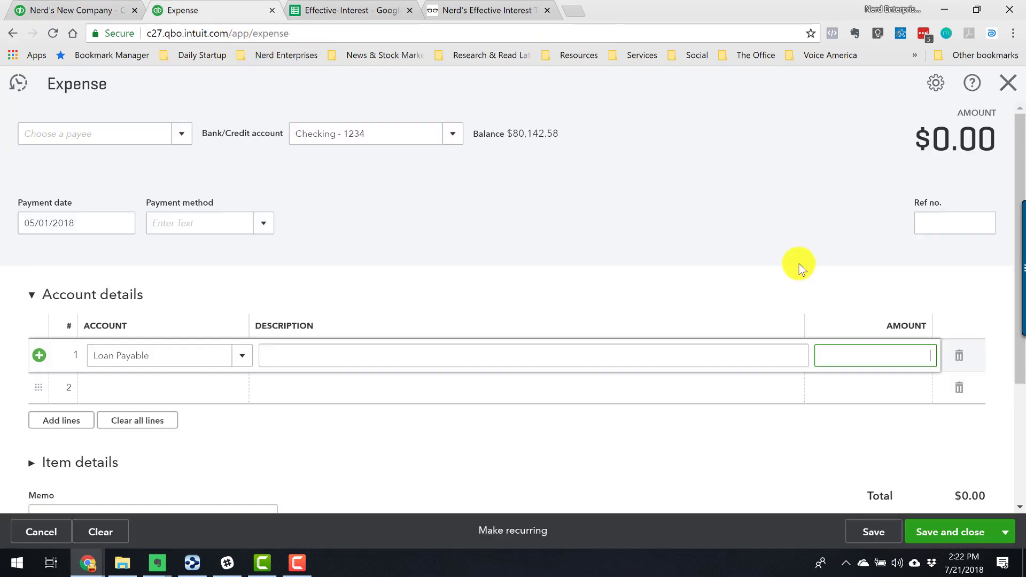
click(849, 356)
text(4,342.49)
key(Tab)
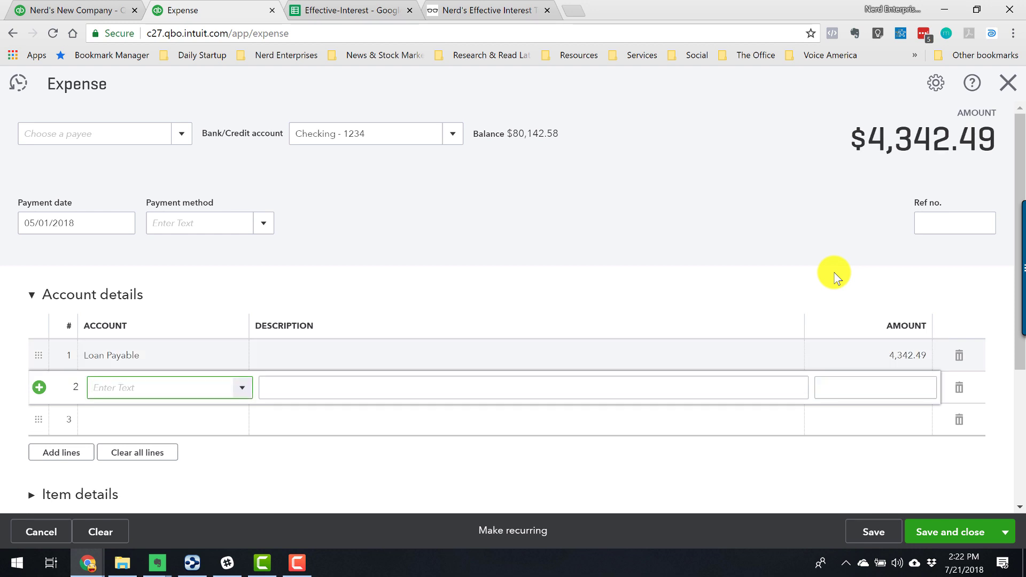
click(233, 356)
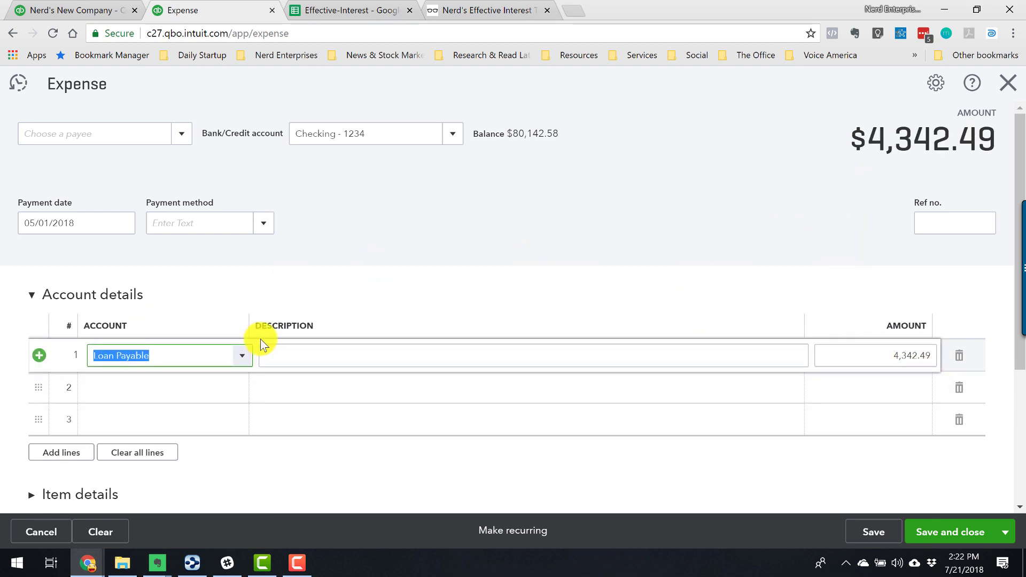
Step: Date the expense June 1, 2018 and save and close it
click(123, 223)
click(151, 258)
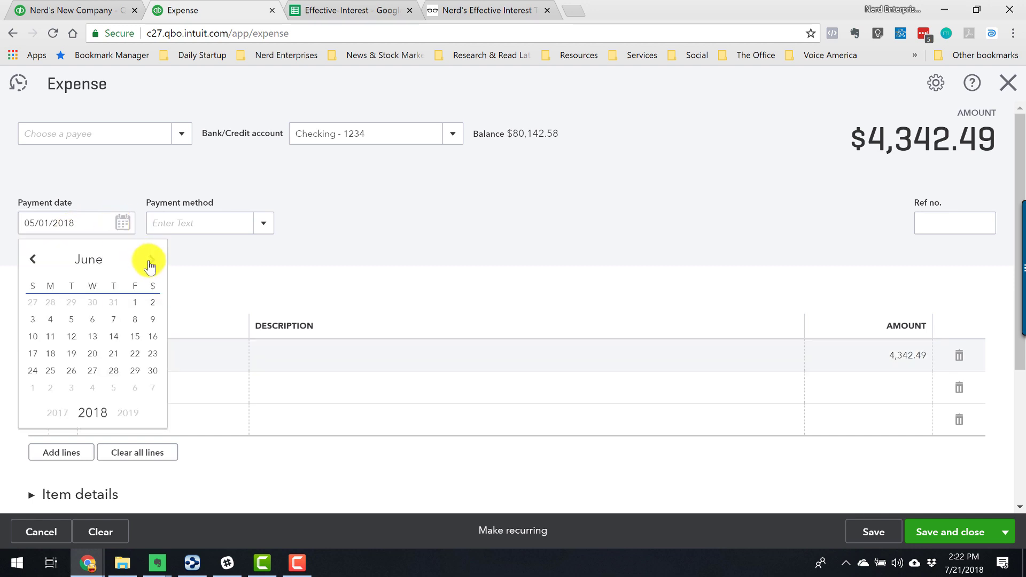
click(136, 302)
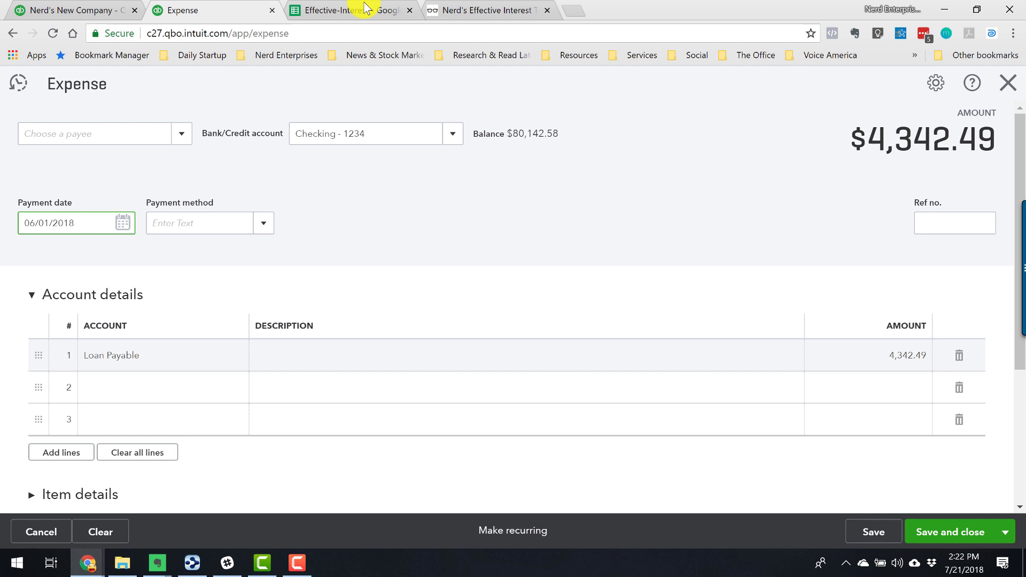
click(343, 12)
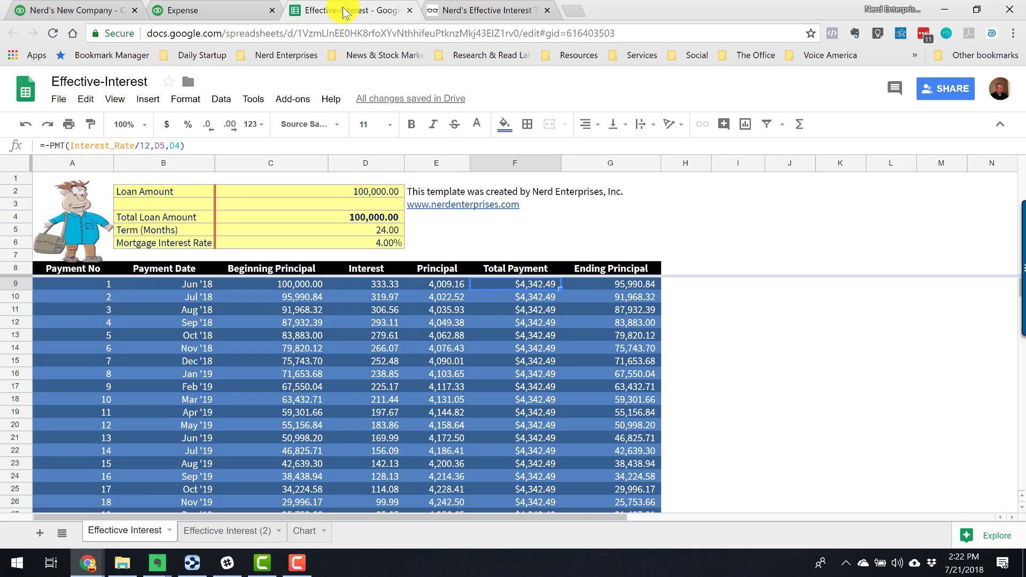
click(190, 13)
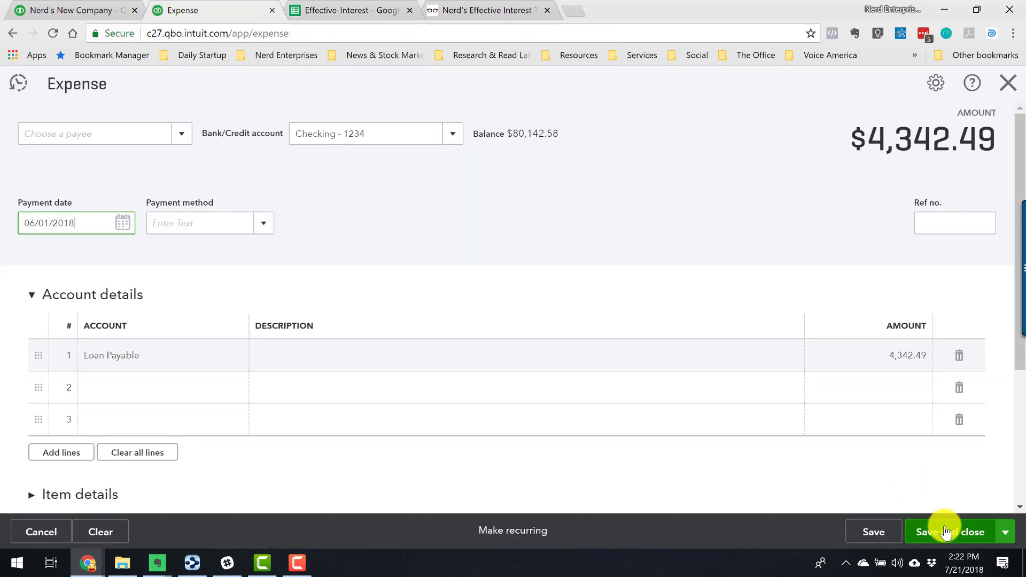
click(944, 531)
Step: Check the Balance Sheet, now showing Loan Payable reduced to 95,657.51
click(64, 11)
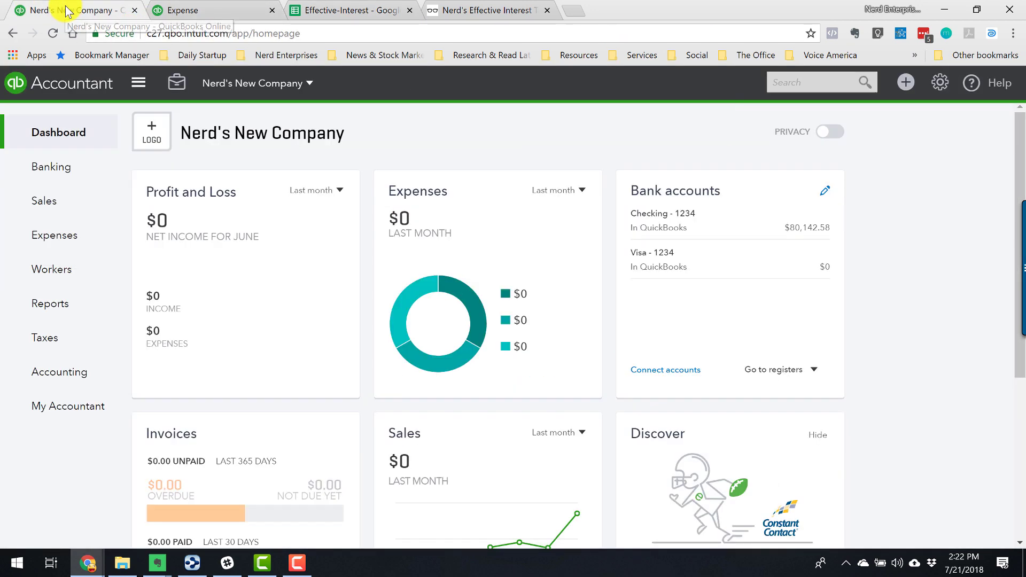
click(182, 10)
scroll(769, 352, down, 5)
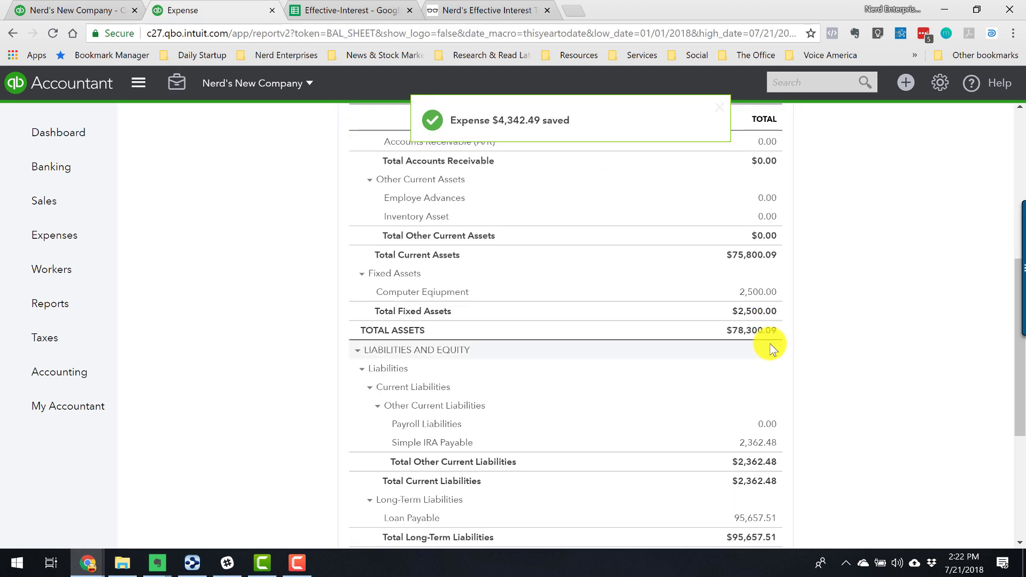
scroll(769, 367, down, 3)
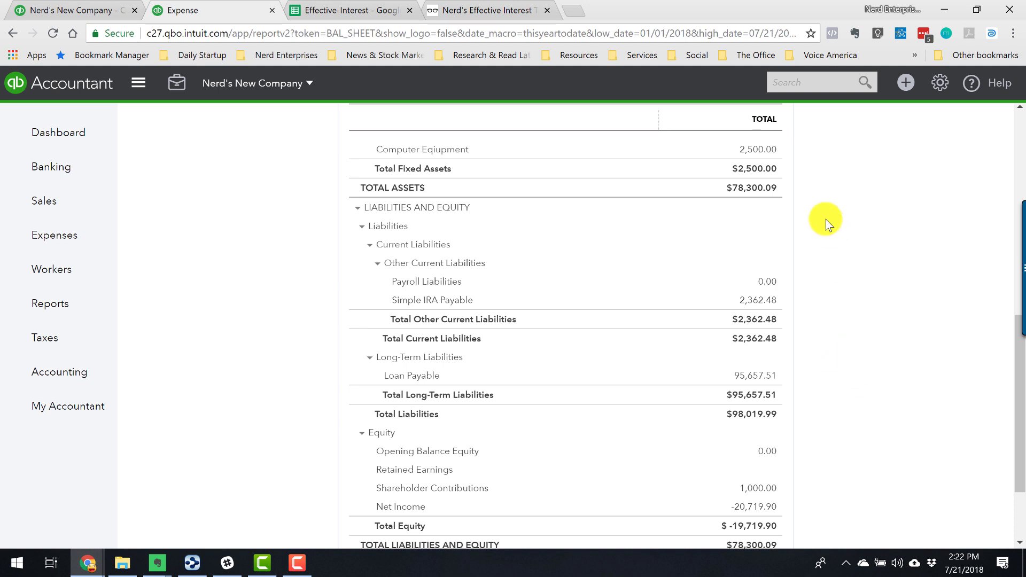
click(906, 85)
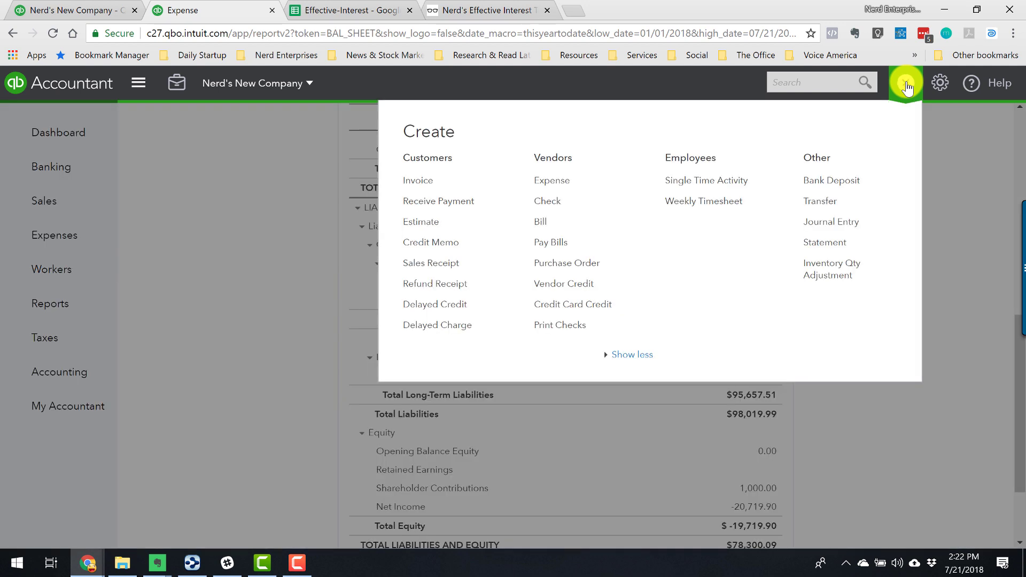
Step: Start journal entry 27 with Interest on line 1 and Loan Payable on line 2
click(850, 223)
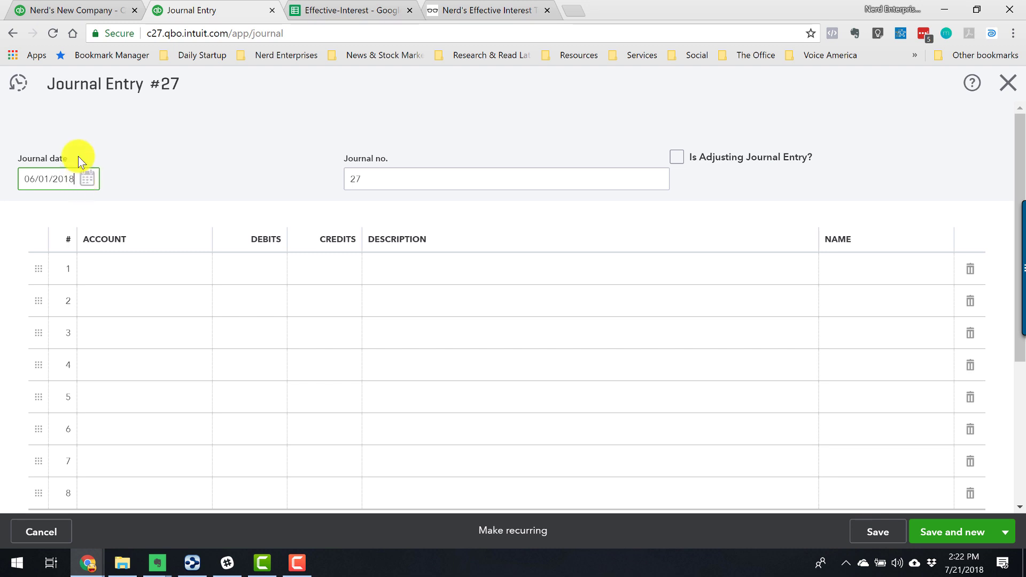
click(149, 262)
text(Interest)
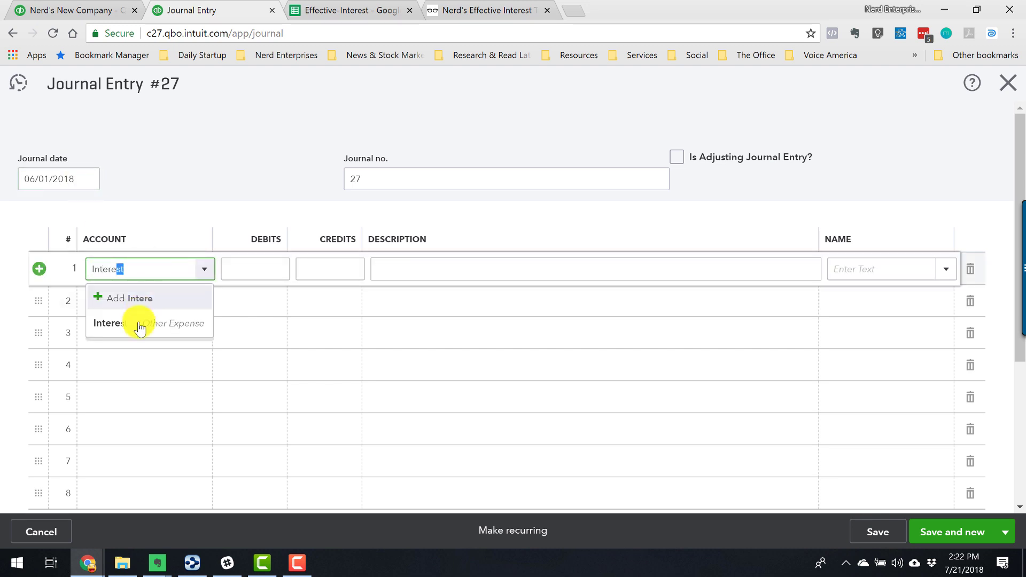
click(137, 323)
click(148, 314)
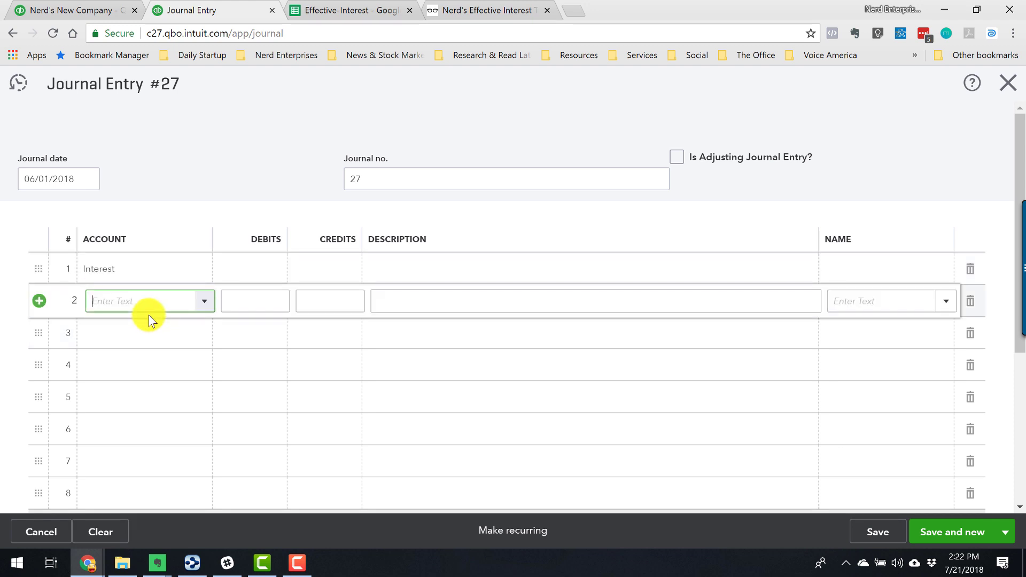
text(Loan)
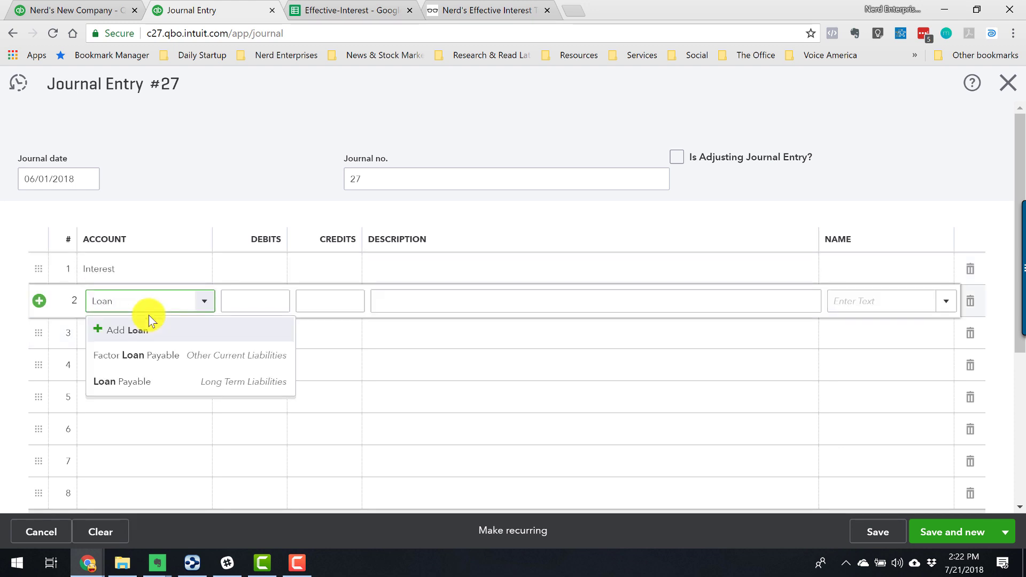
click(131, 382)
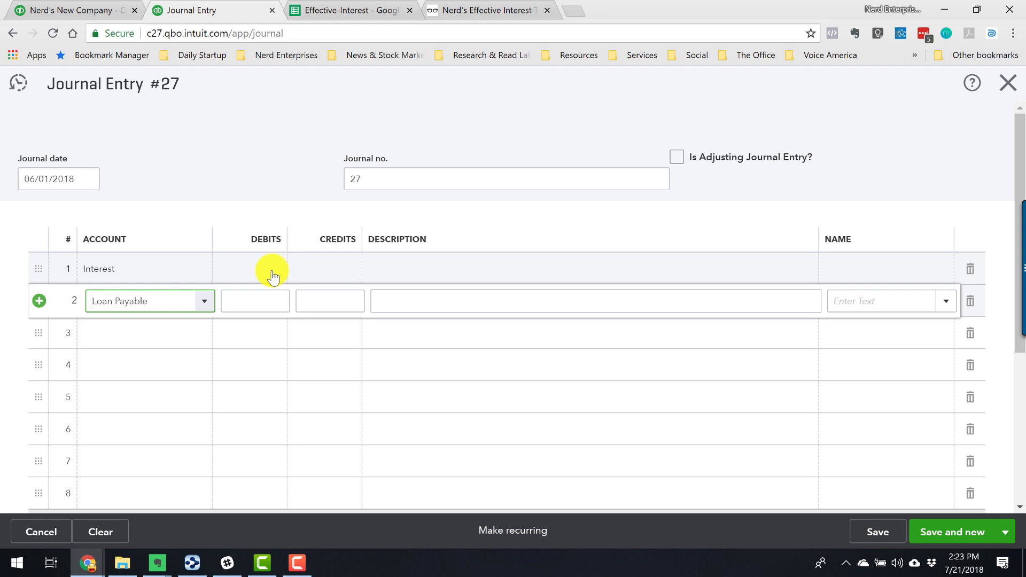
Step: Look up the 333.33 first-month interest in the sheet and debit it to Interest
click(350, 10)
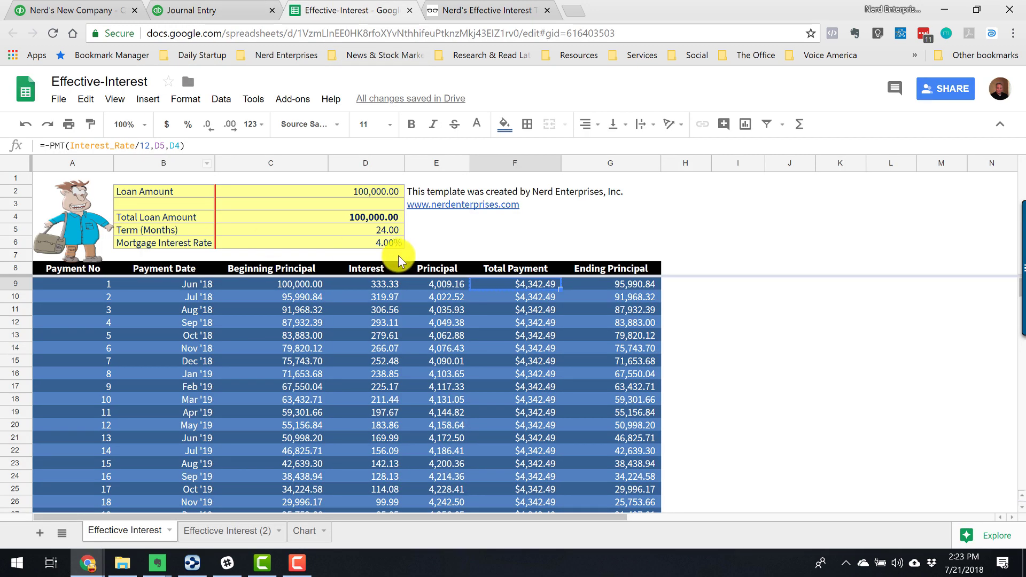
click(384, 284)
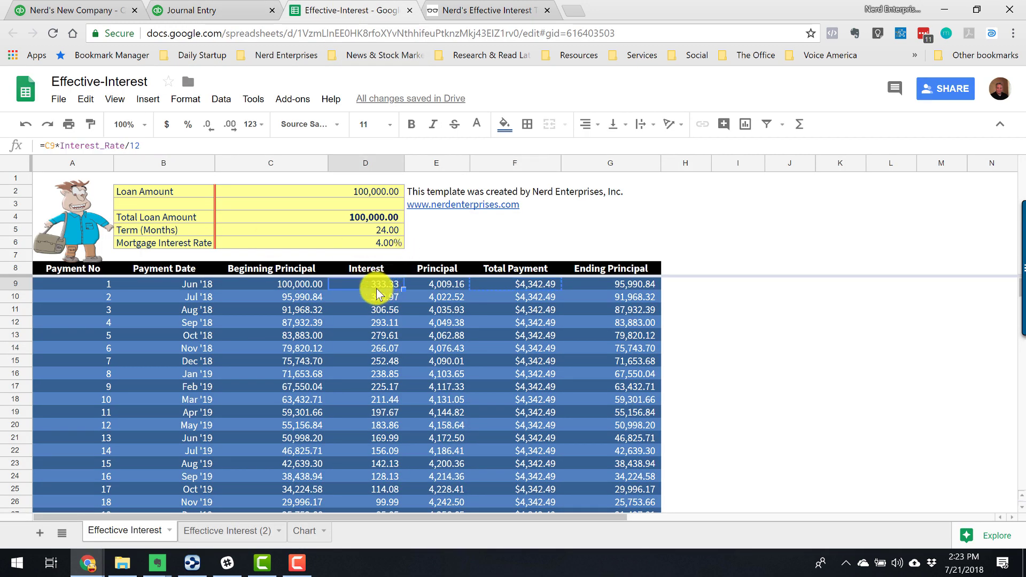
click(185, 11)
click(259, 275)
text(333.33)
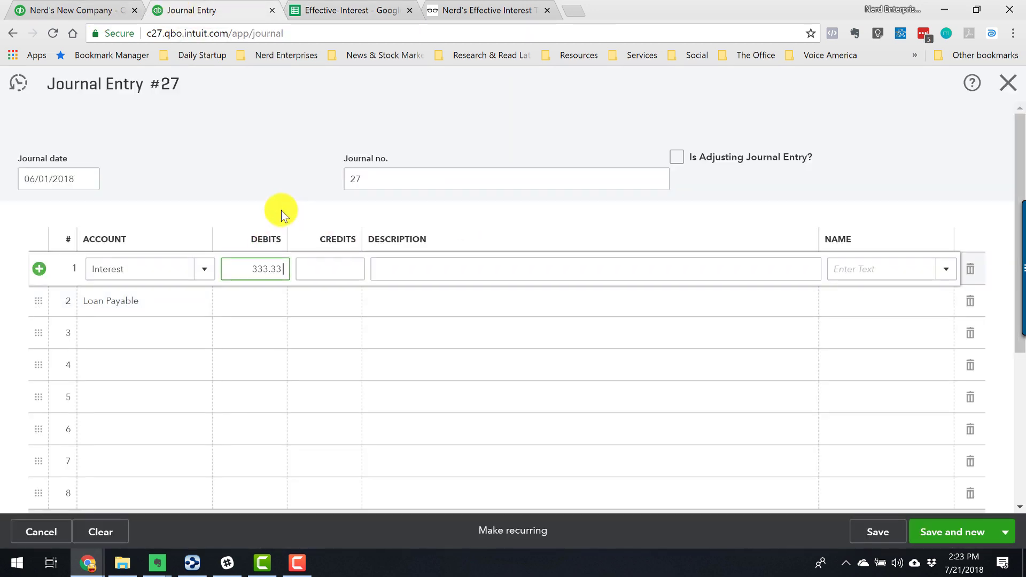
key(Tab)
key(shift+Tab)
key(Down)
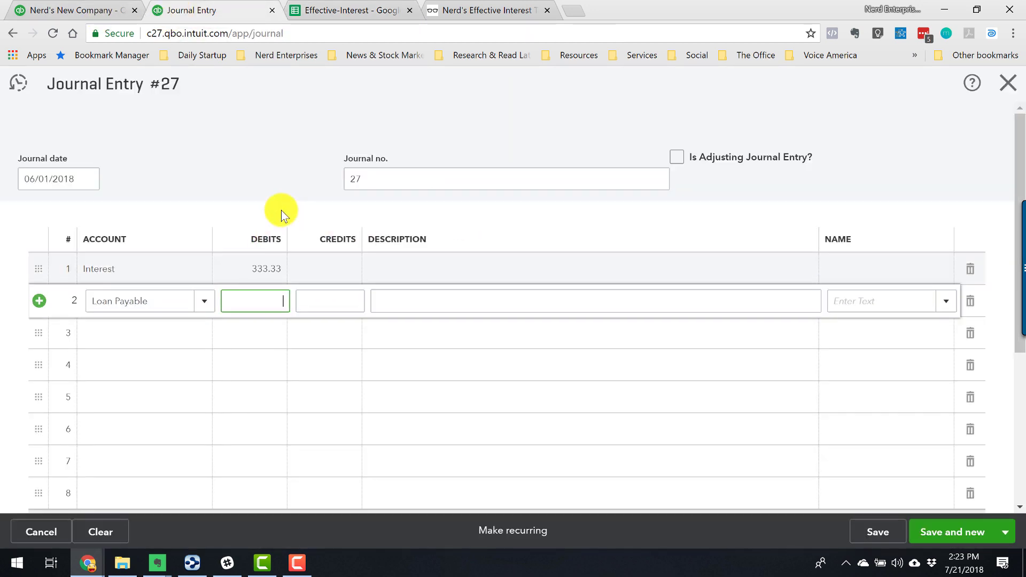
key(Tab)
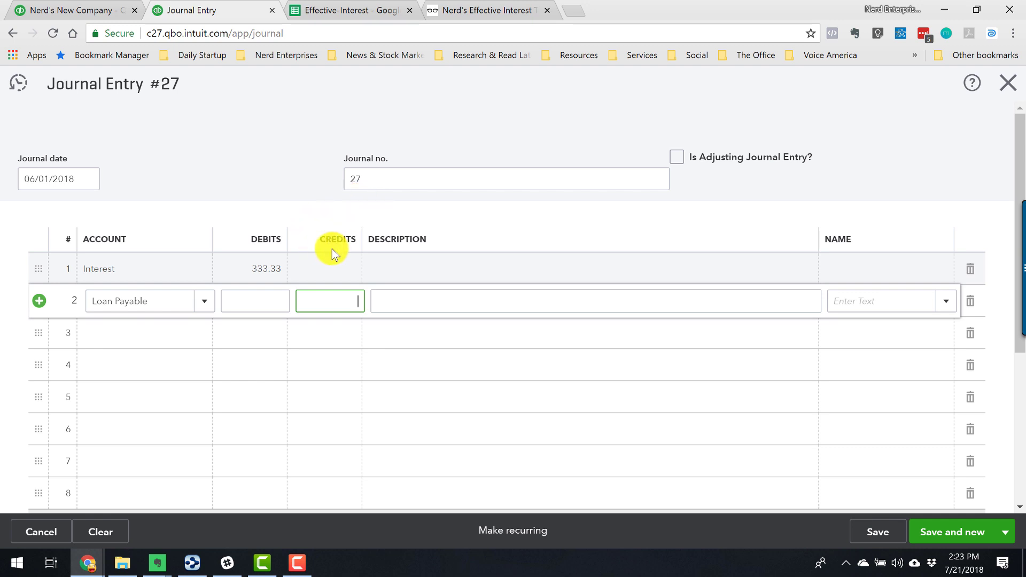
Step: Credit Loan Payable 333.33 and save and close journal entry 27
click(243, 264)
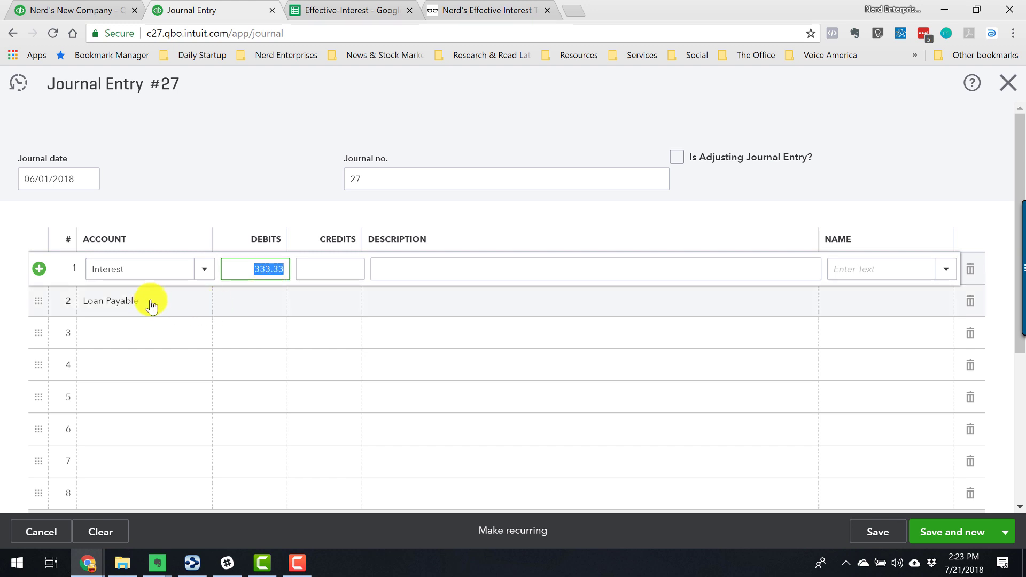
click(347, 309)
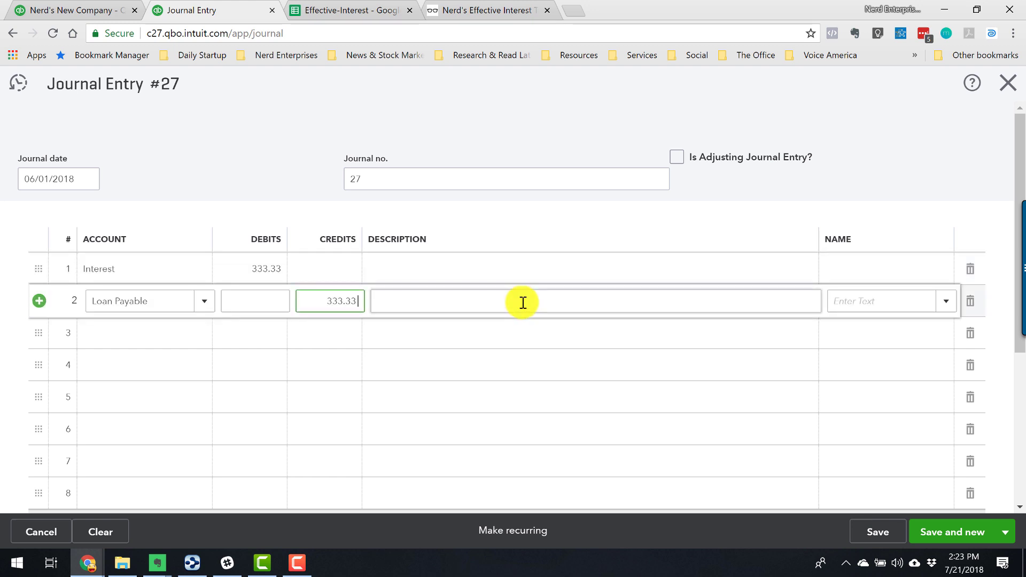
key(Tab)
click(343, 299)
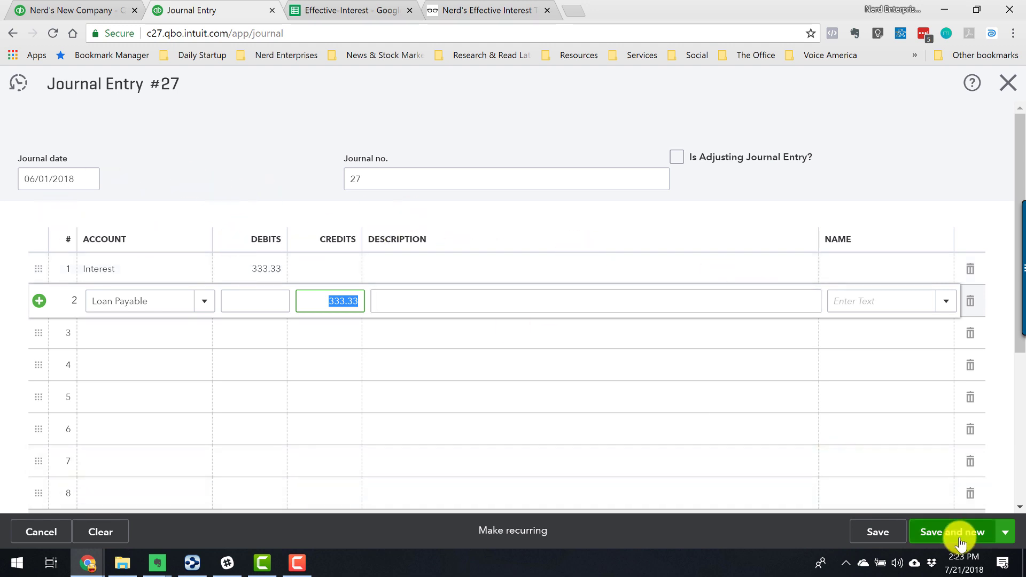
click(1003, 532)
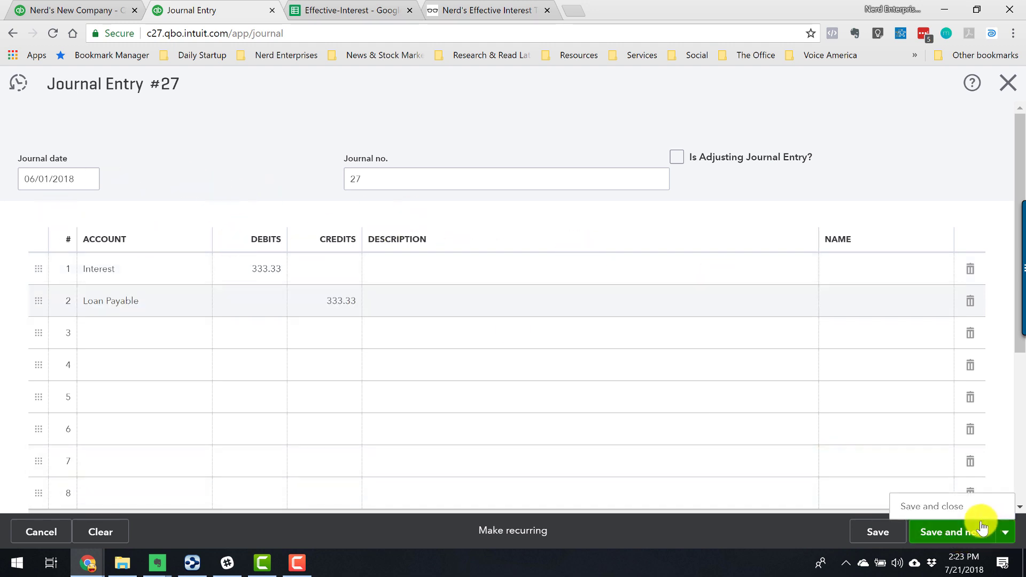
click(930, 510)
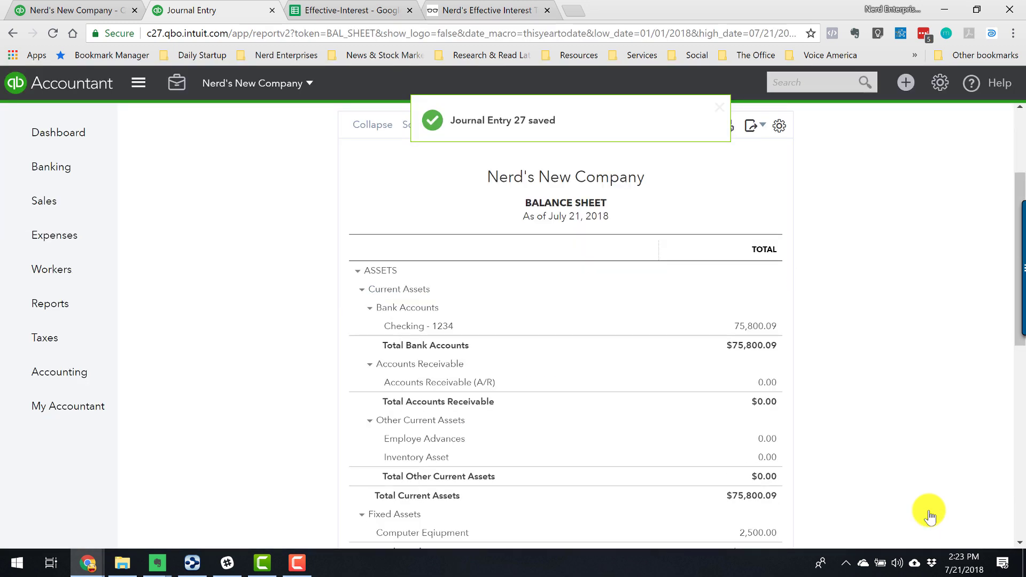
Step: Check that Loan Payable's $95,990.84 balance includes Journal Entry 27, then return to the Reports list
scroll(916, 463, down, 8)
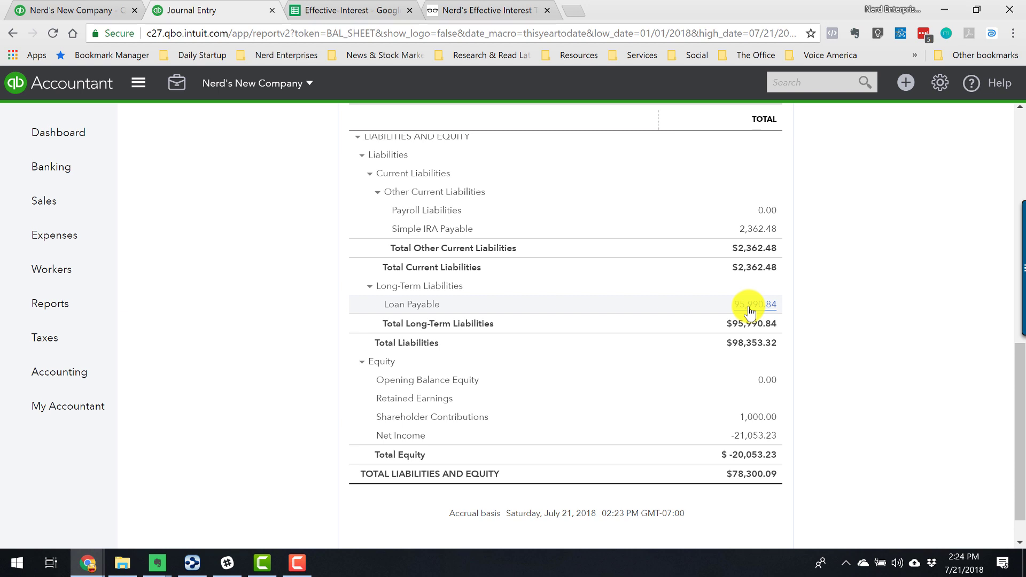
click(750, 309)
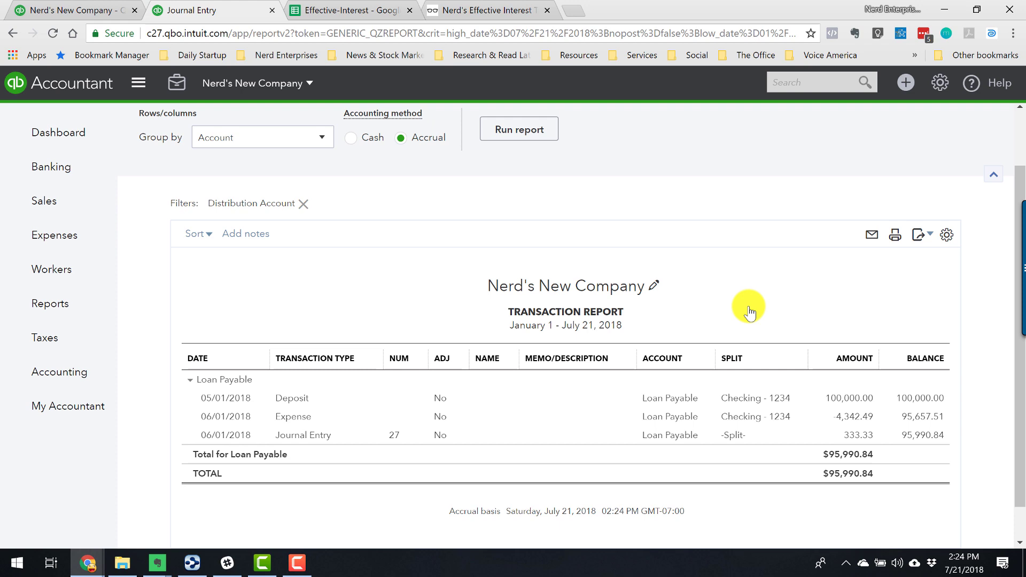
scroll(748, 310, down, 1)
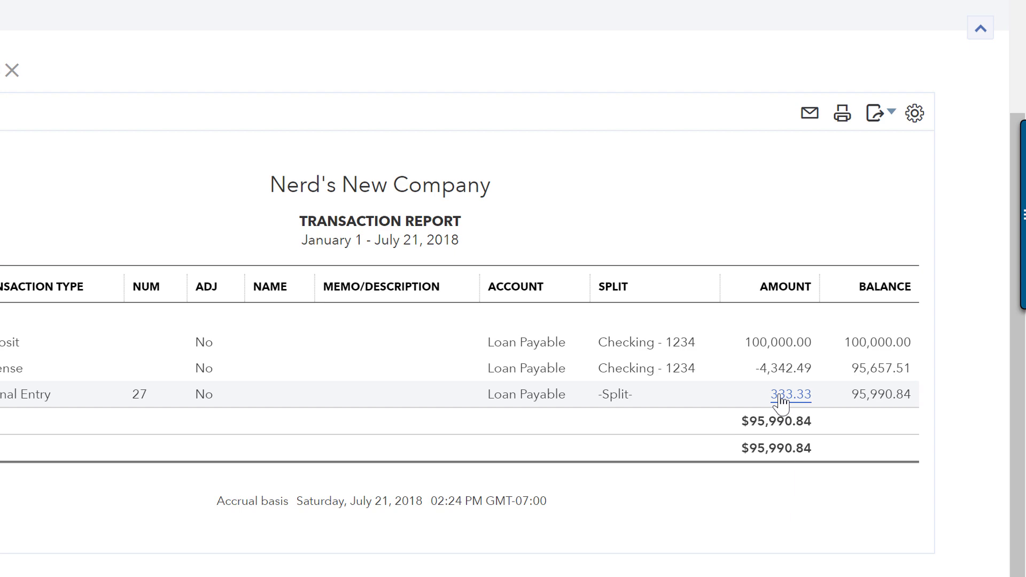
click(779, 399)
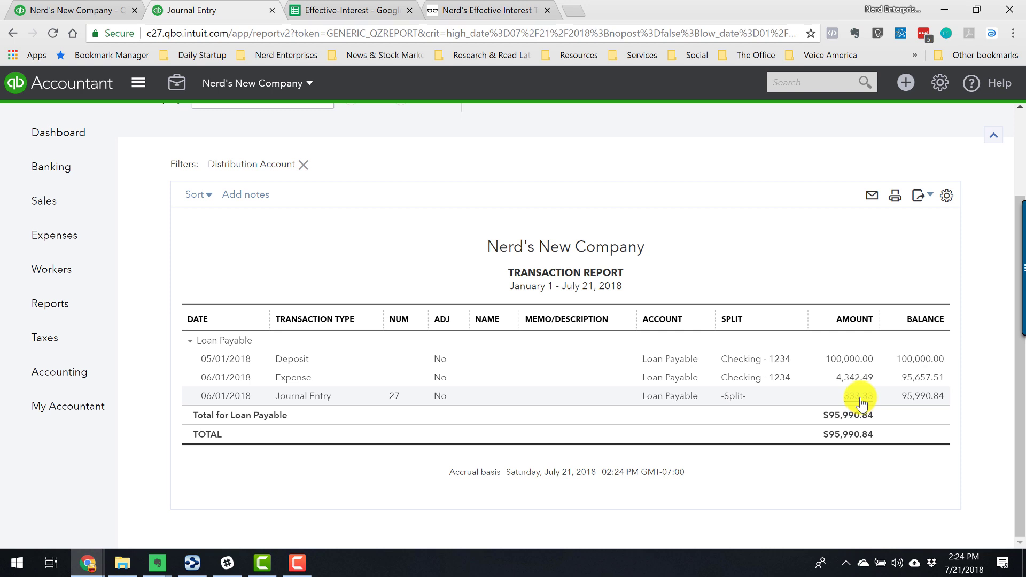
click(44, 304)
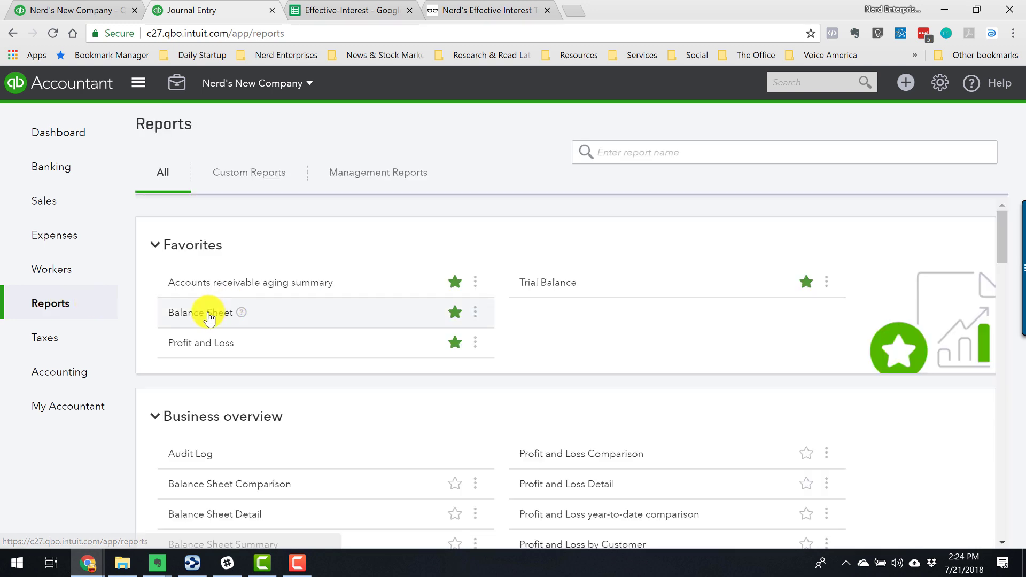
Step: Open the Profit and Loss report and find Interest 333.33 under Other Expenses, net income -21,053.23
click(201, 344)
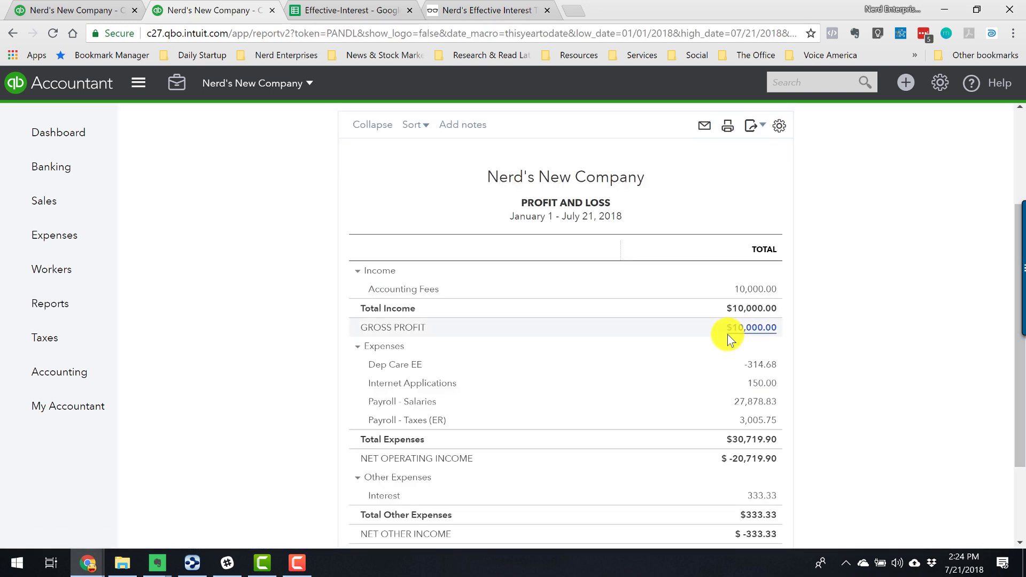
scroll(726, 336, down, 3)
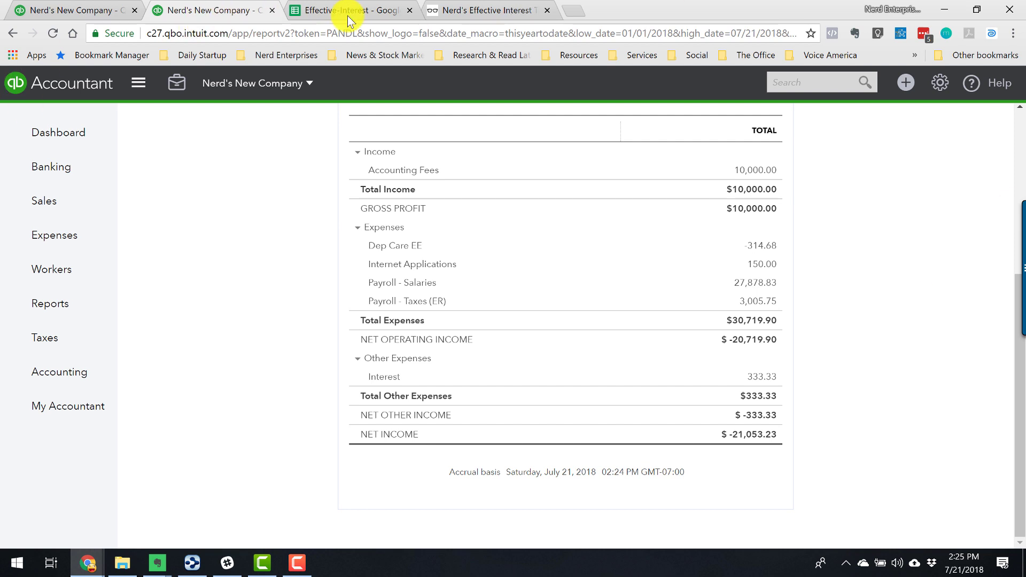
Step: Switch to the Nerd's Effective Interest Template product page, priced at $27
click(458, 12)
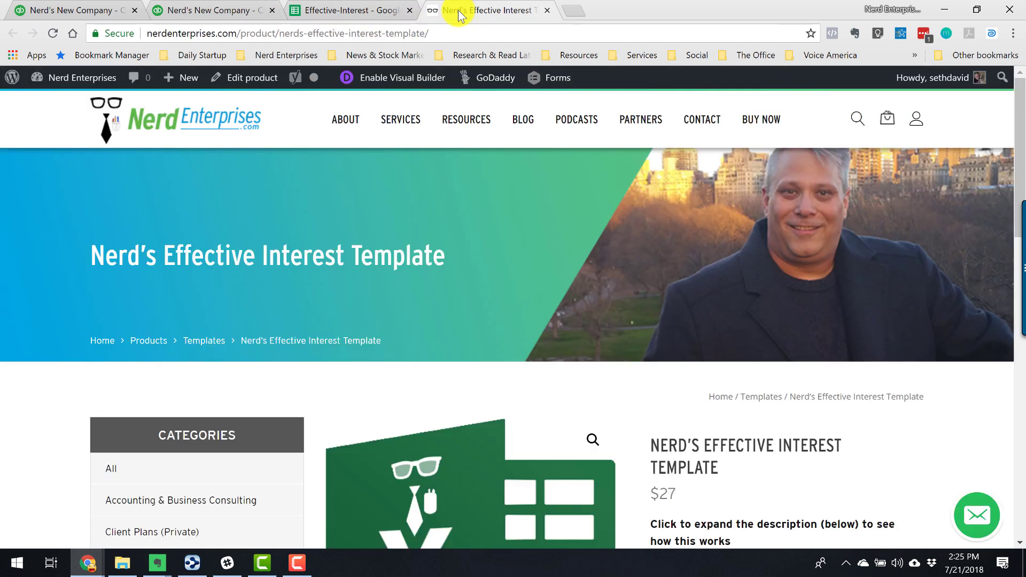
mouse_move(409, 124)
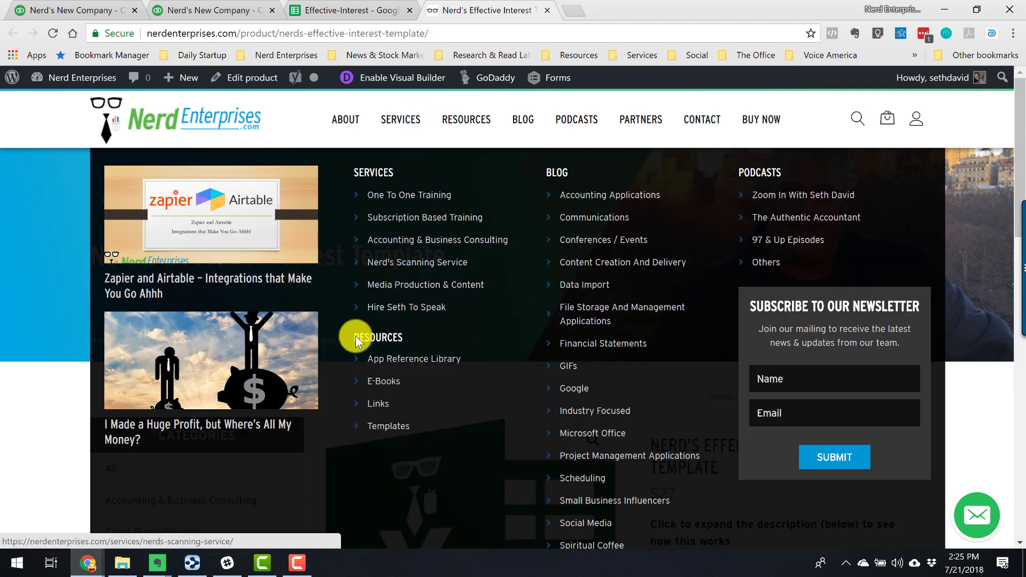
click(390, 435)
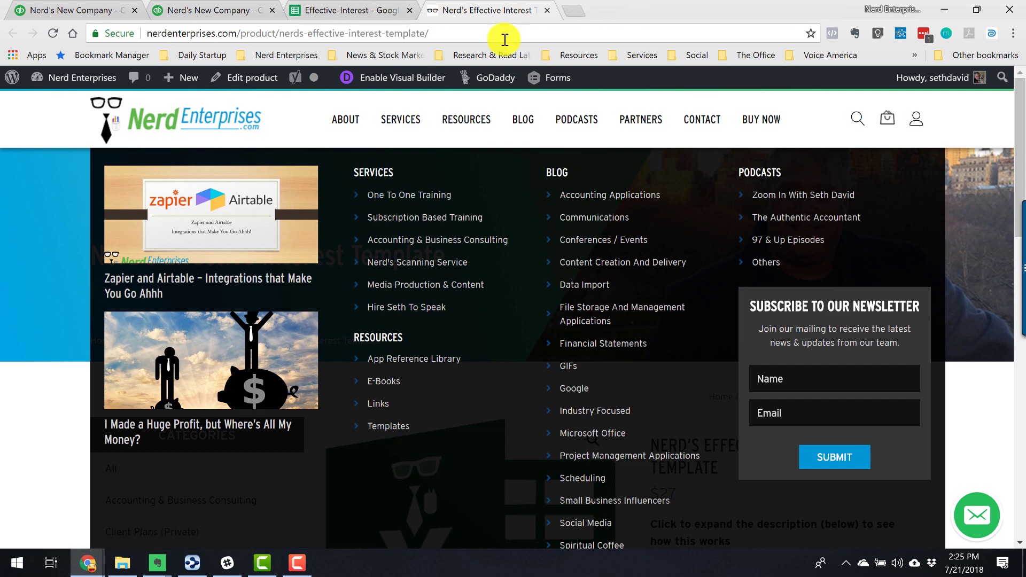